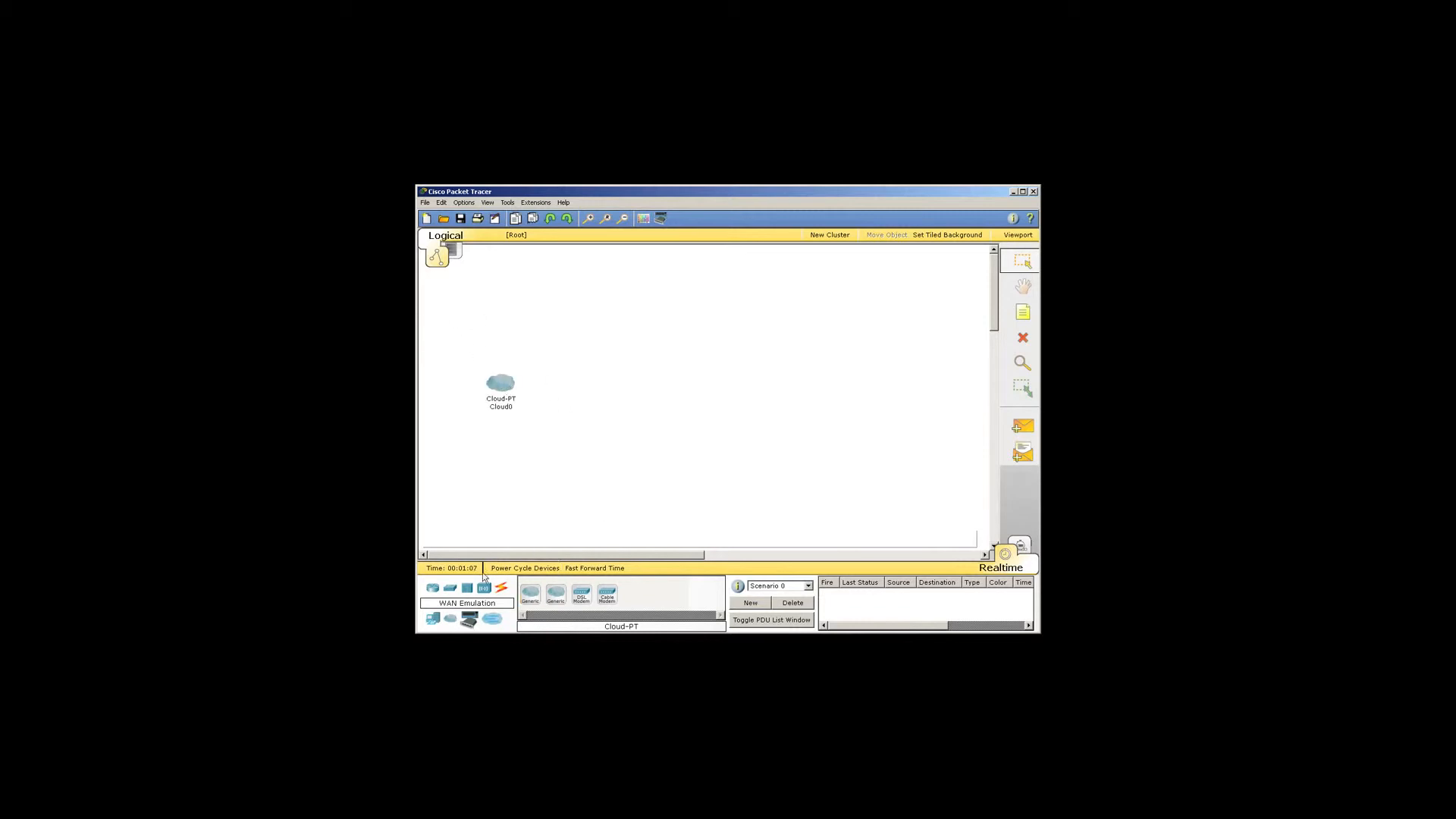
Step: Add two 2811 routers to the workspace, one above and one below the cloud
click(433, 588)
click(607, 594)
click(496, 294)
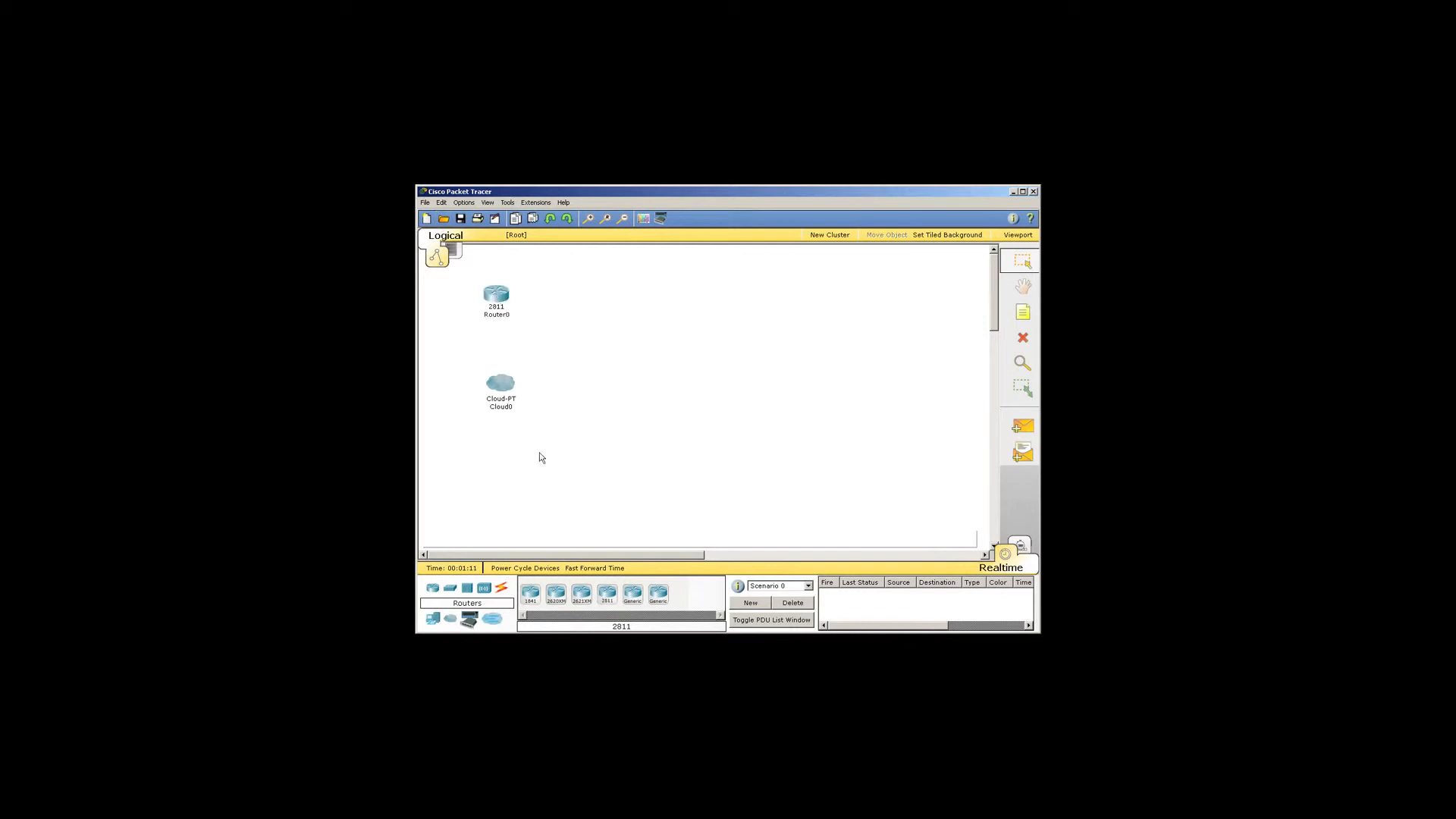
click(607, 594)
click(500, 487)
Step: Install a WIC-1T serial module in an empty small slot of Router0 and close its window
click(497, 295)
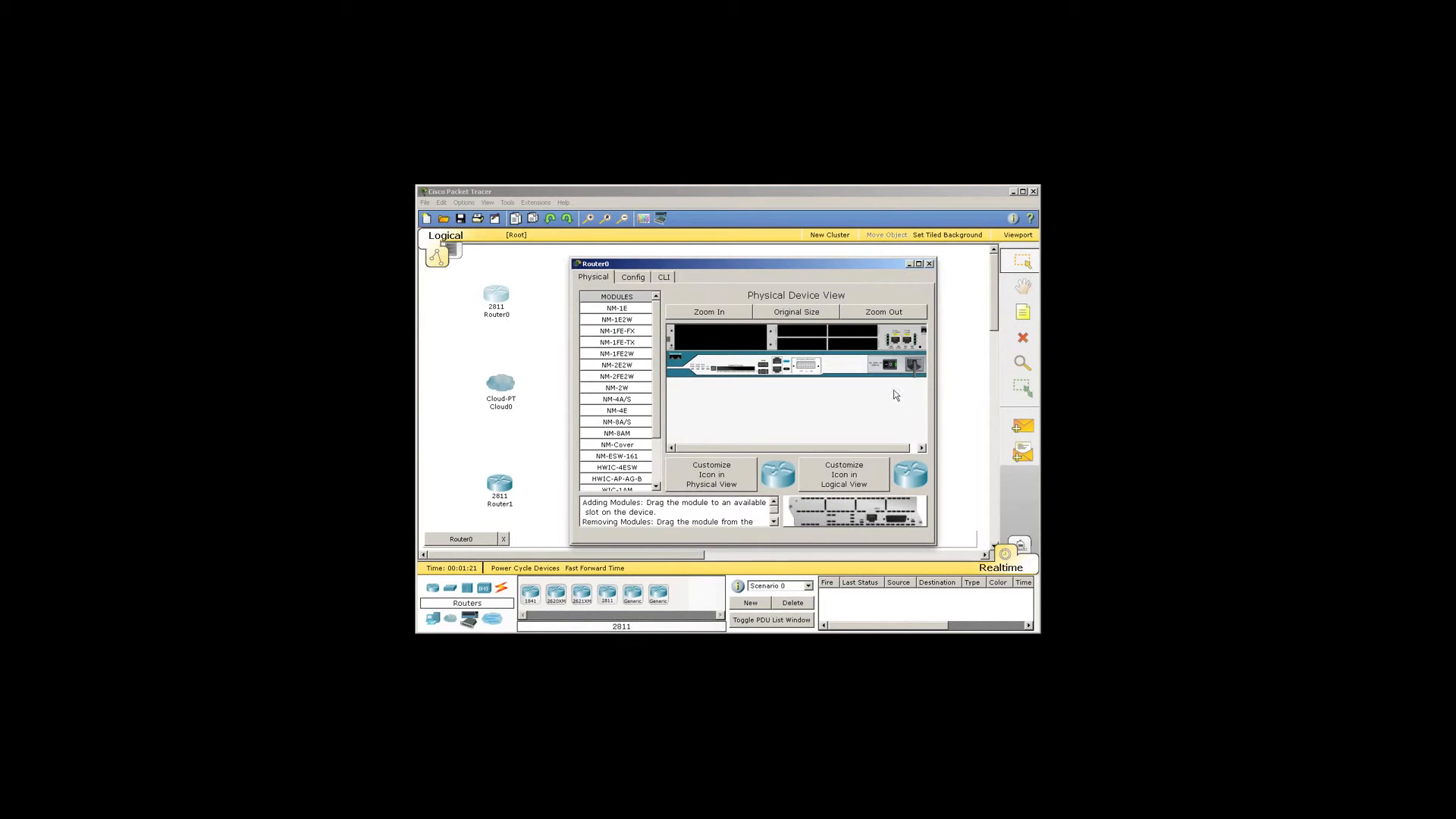
scroll(630, 466, down, 3)
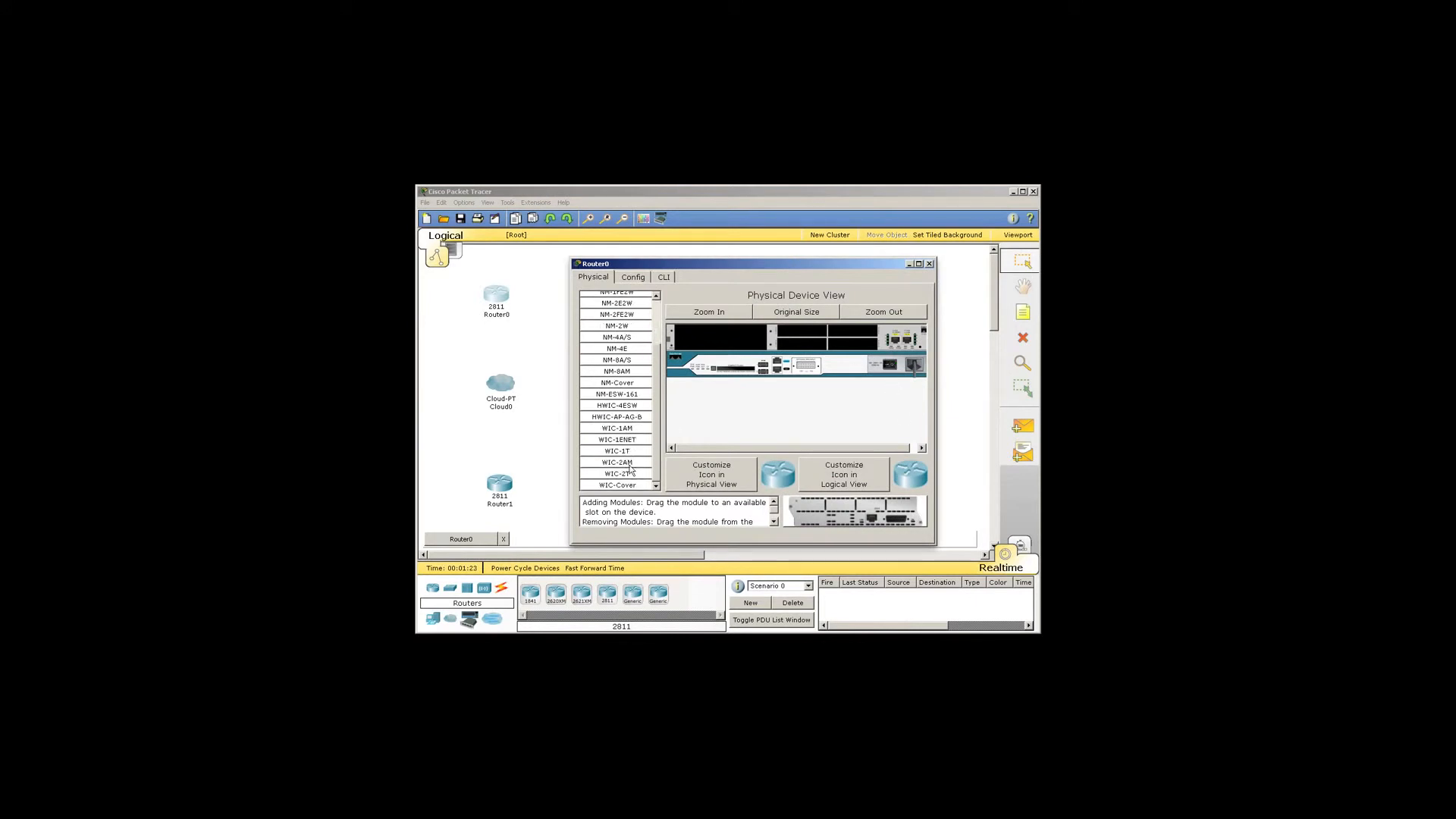
click(626, 455)
drag(626, 457, 849, 346)
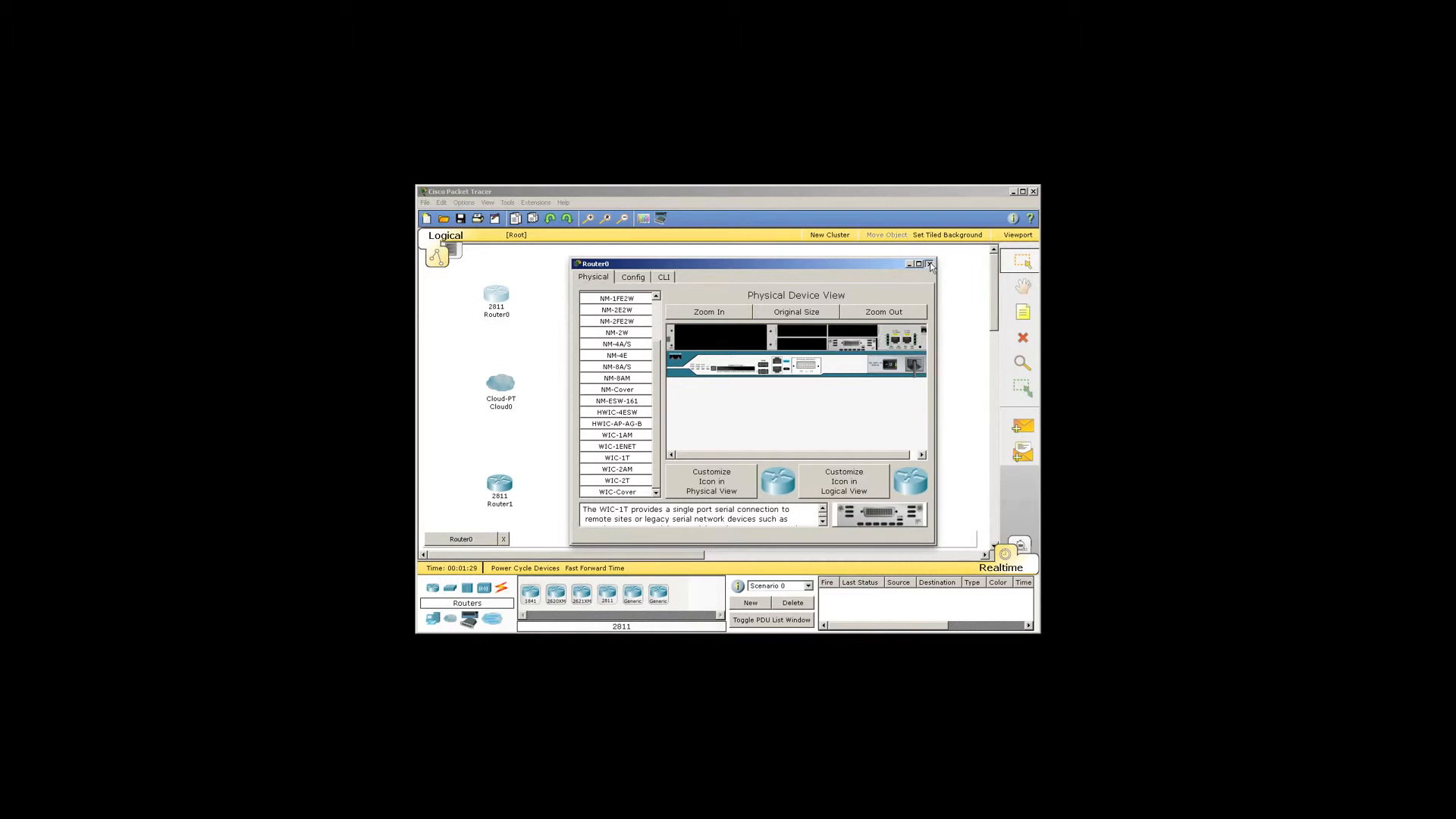
click(929, 264)
Step: Install a WIC-1T serial module in an empty small slot of Router1 and close its window
click(504, 484)
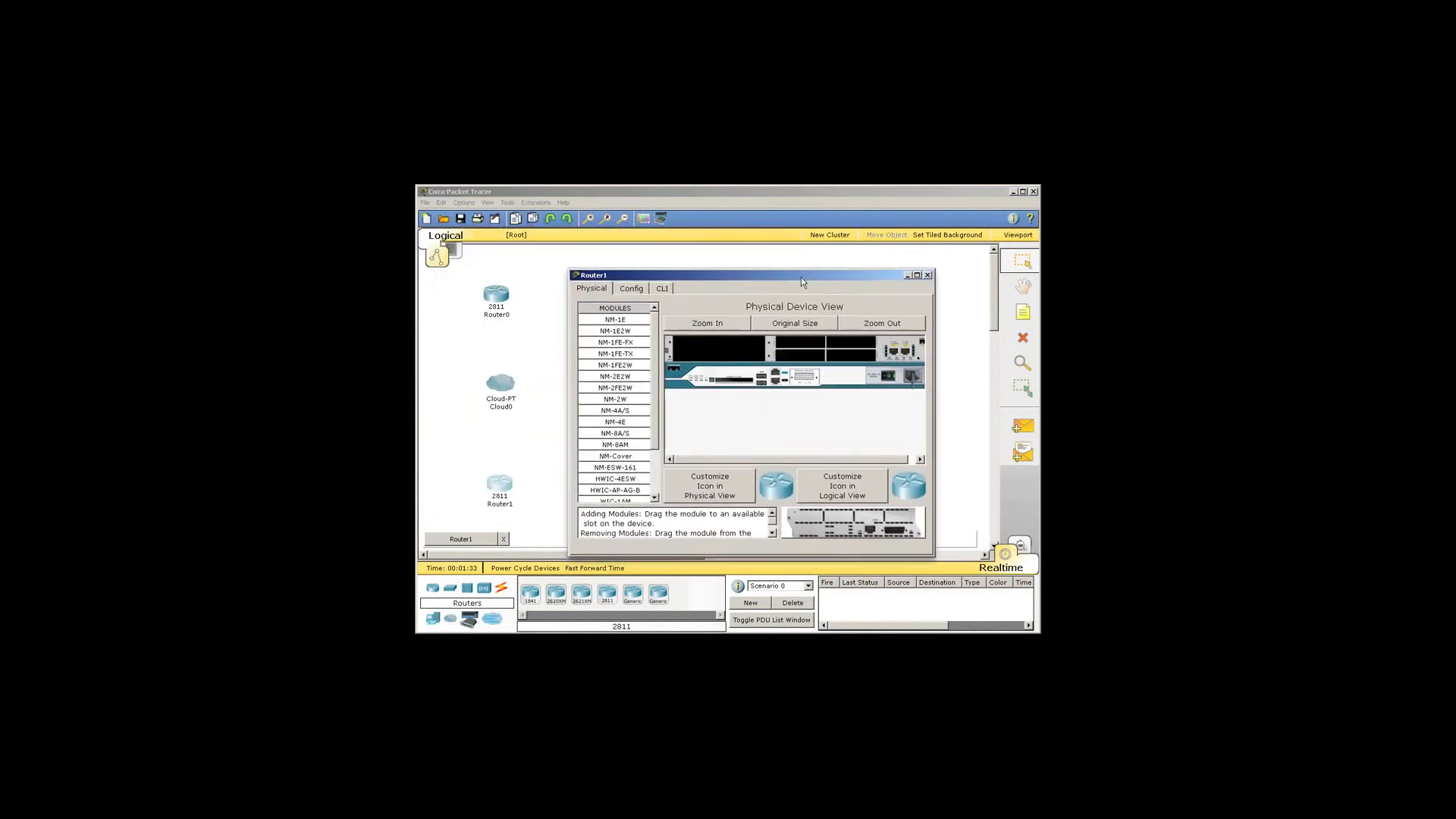
scroll(634, 471, down, 2)
click(615, 464)
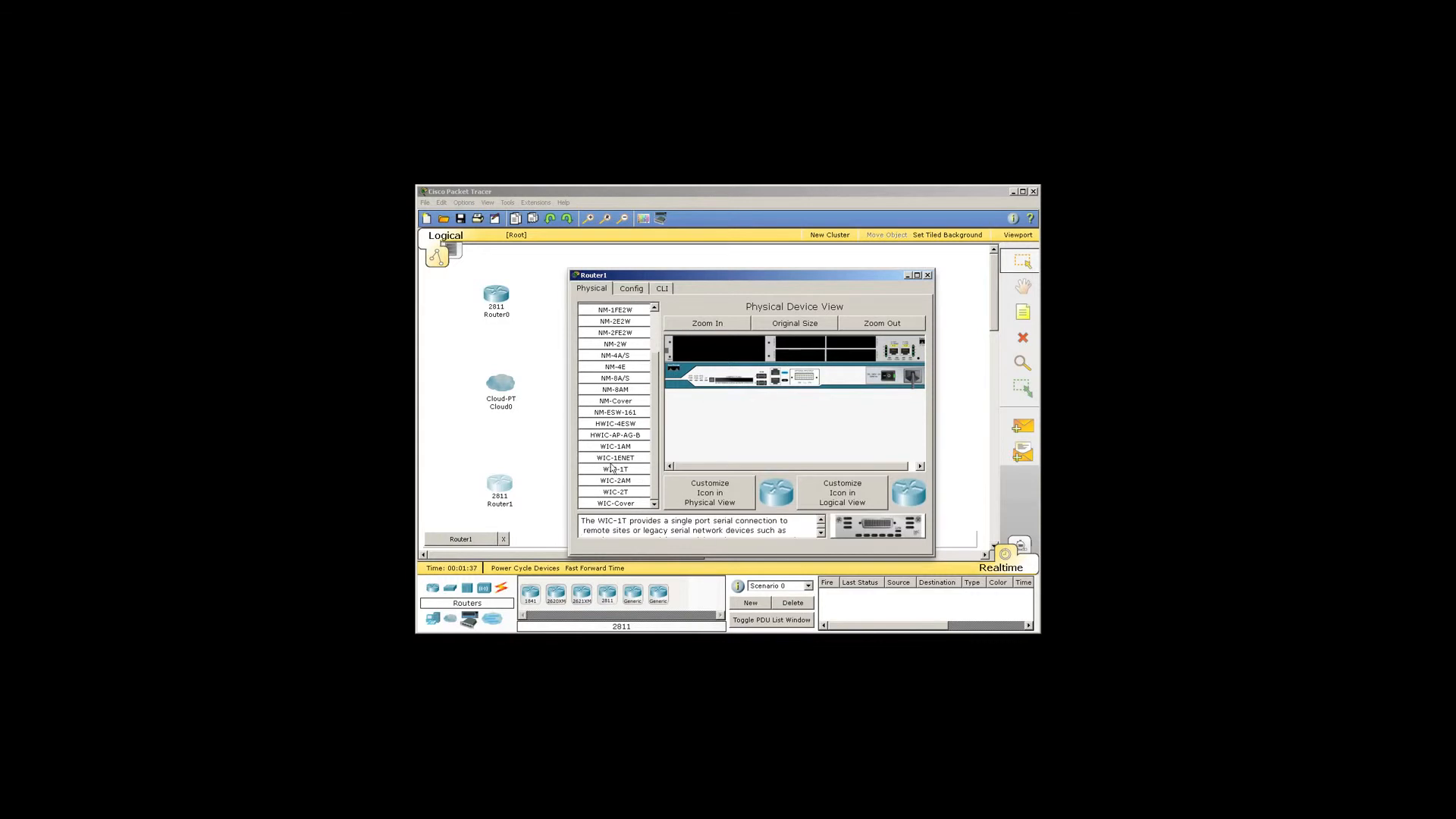
click(883, 523)
drag(876, 525, 849, 358)
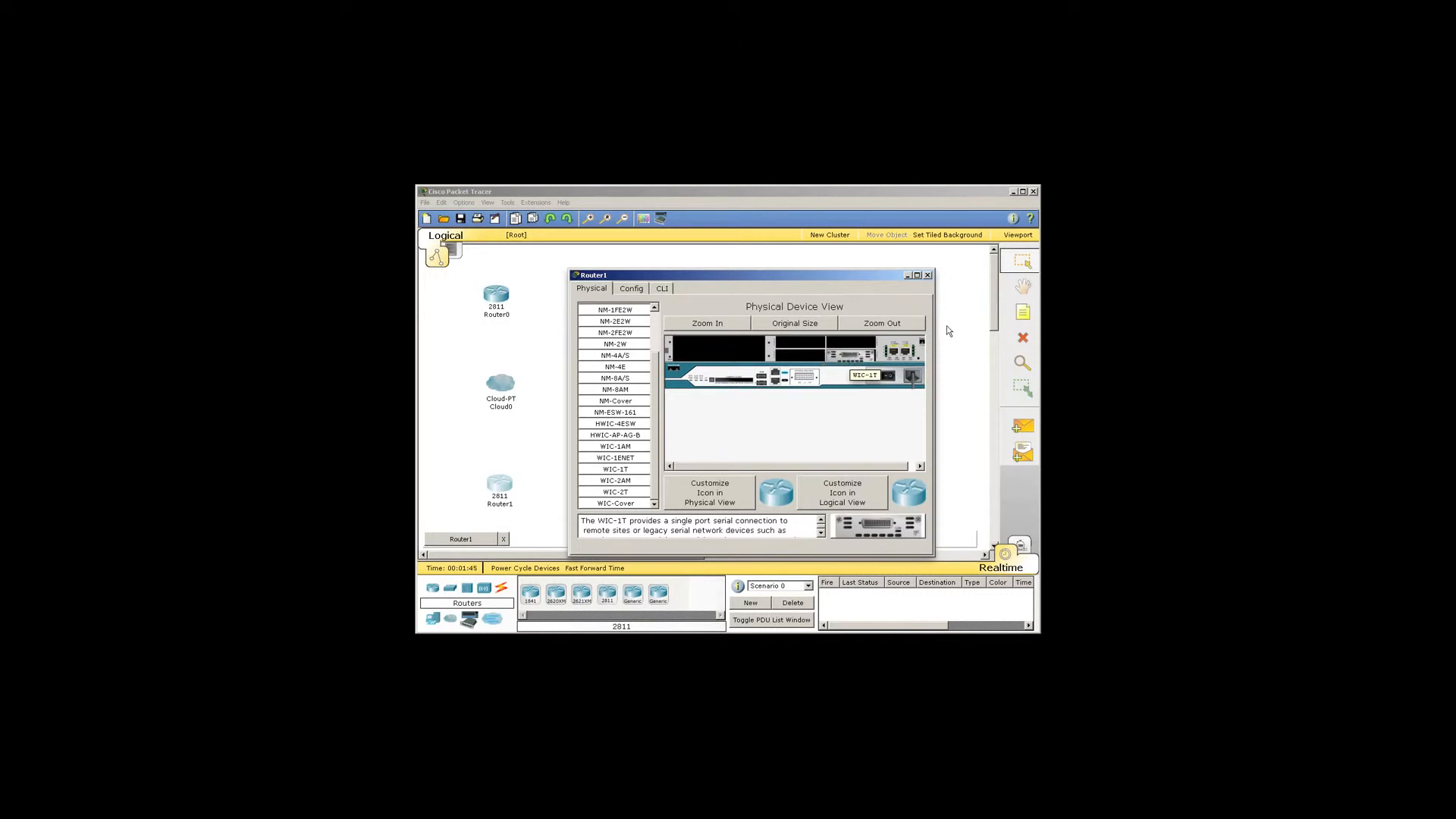
click(928, 276)
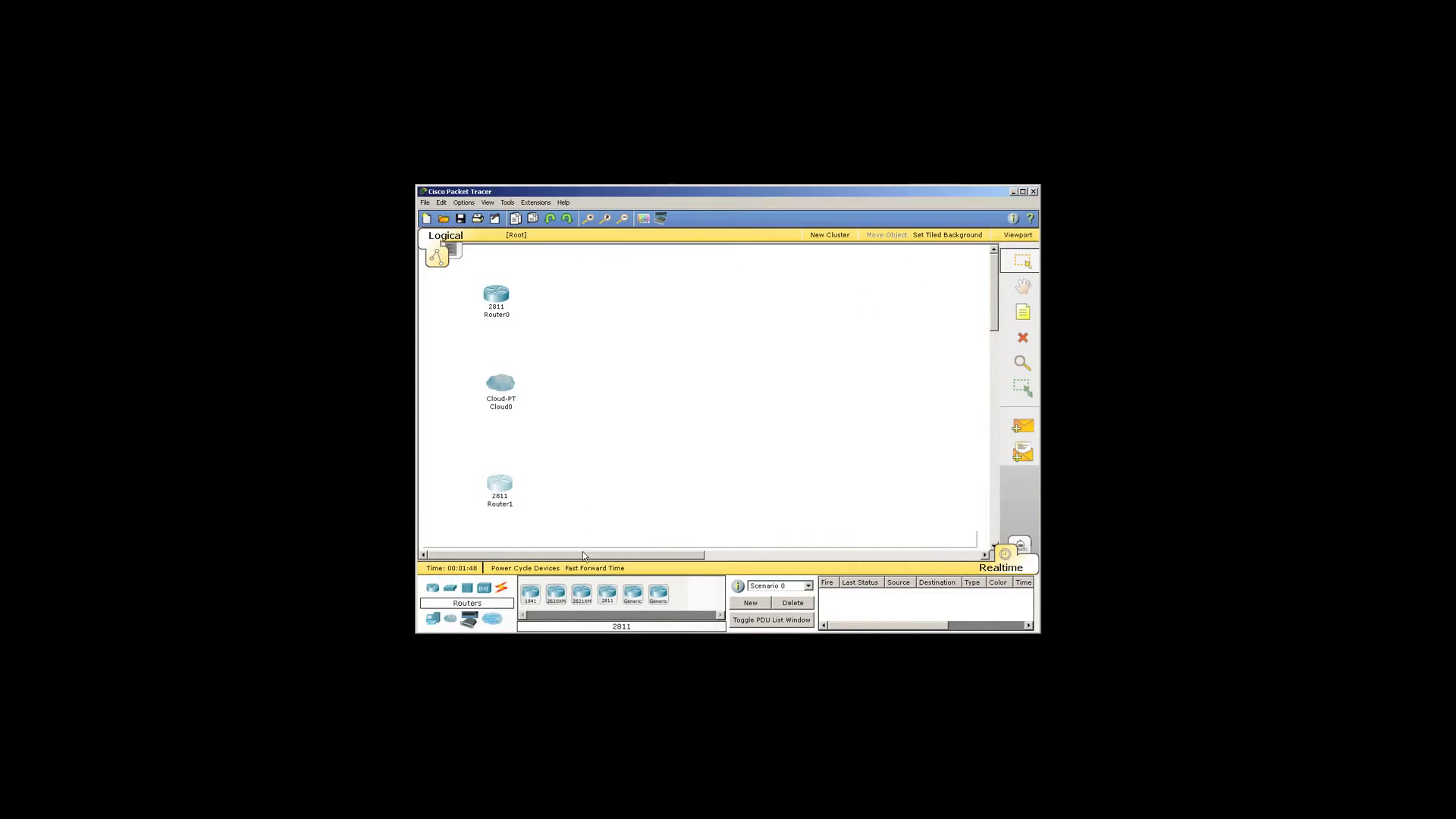
Step: Connect the cloud's Serial0 port to Router0's Serial0/0/0 with a Serial DCE cable, starting from the cloud
click(503, 590)
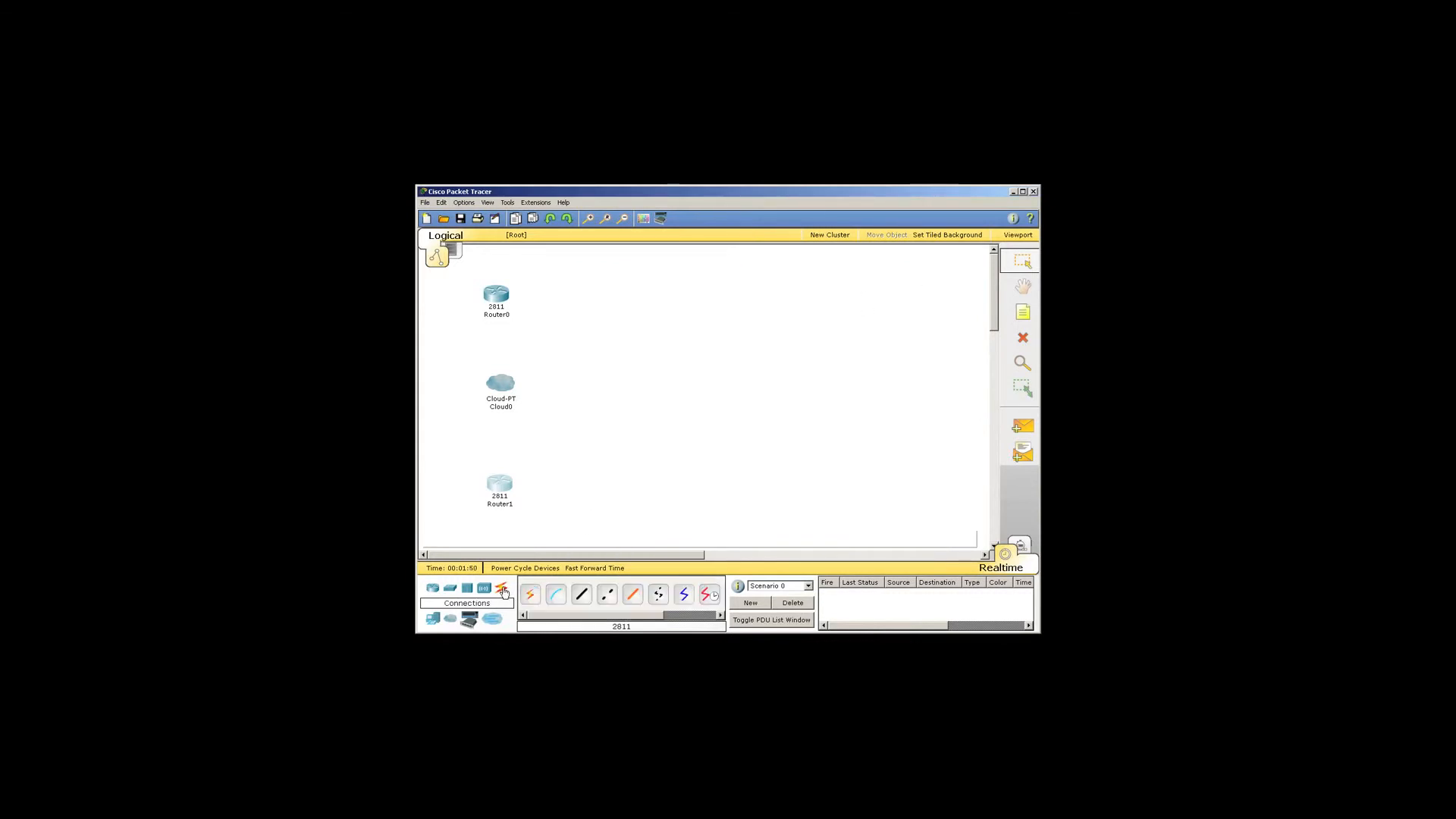
click(710, 595)
click(503, 383)
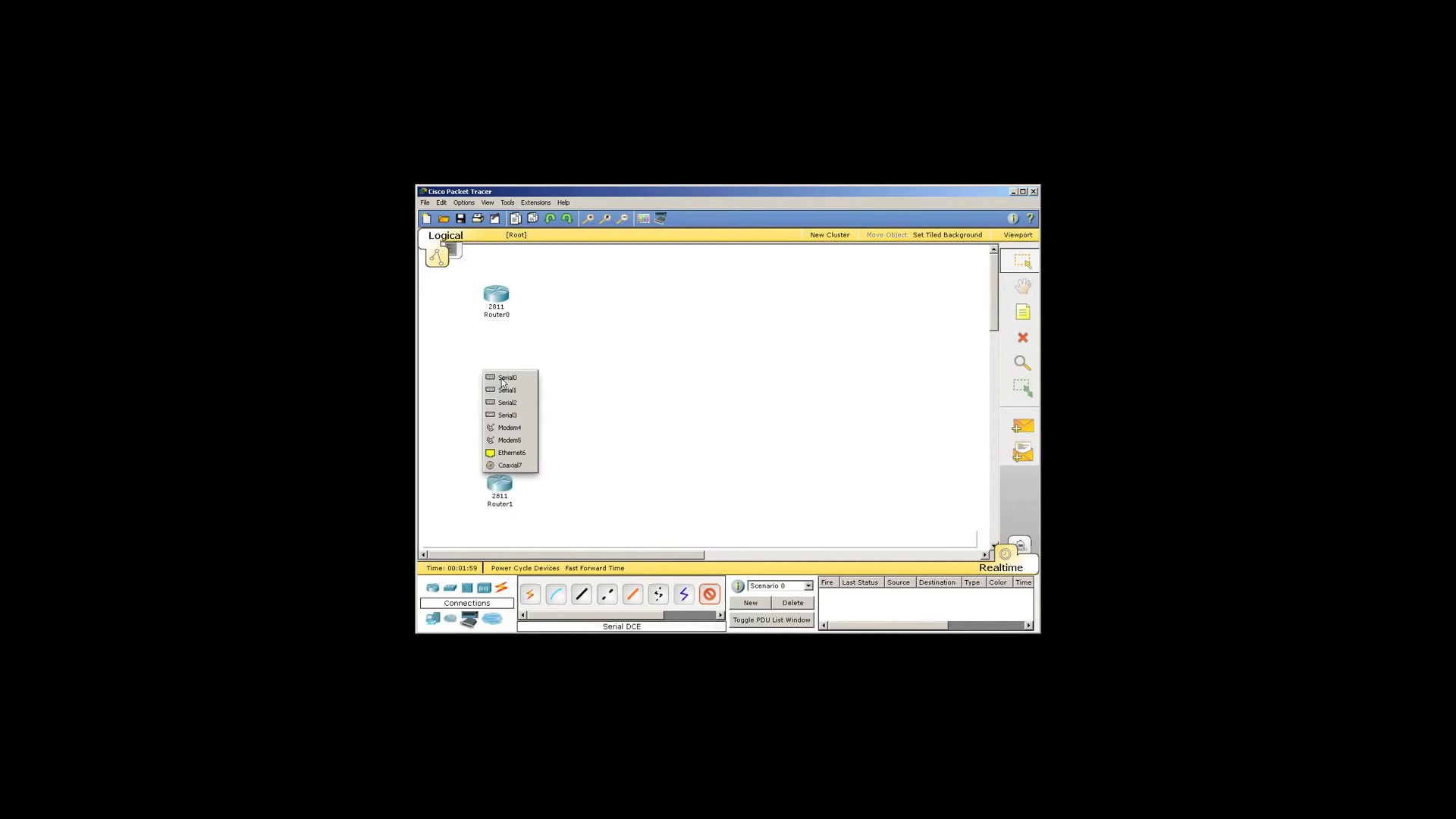
click(505, 378)
click(498, 295)
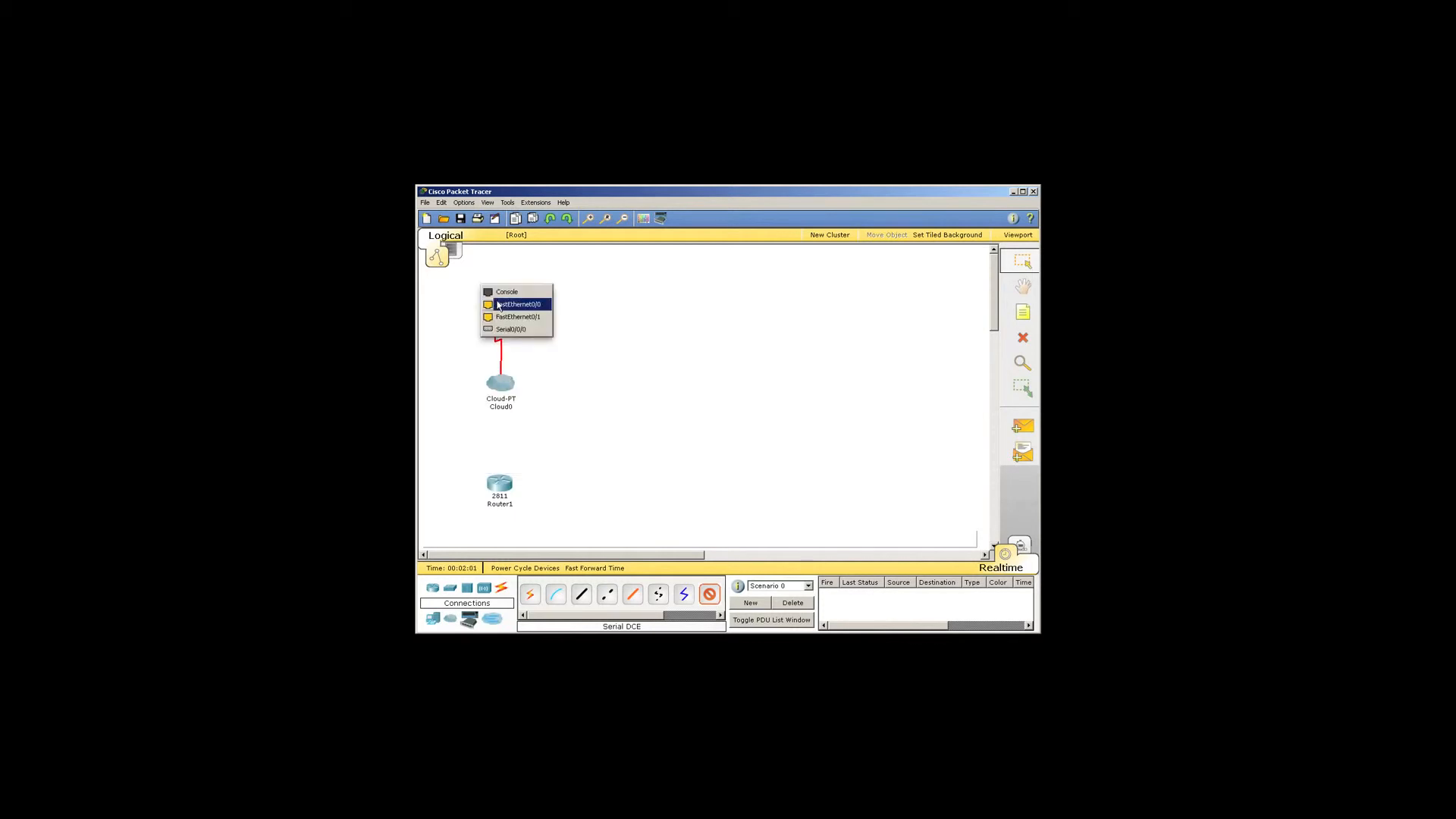
click(515, 330)
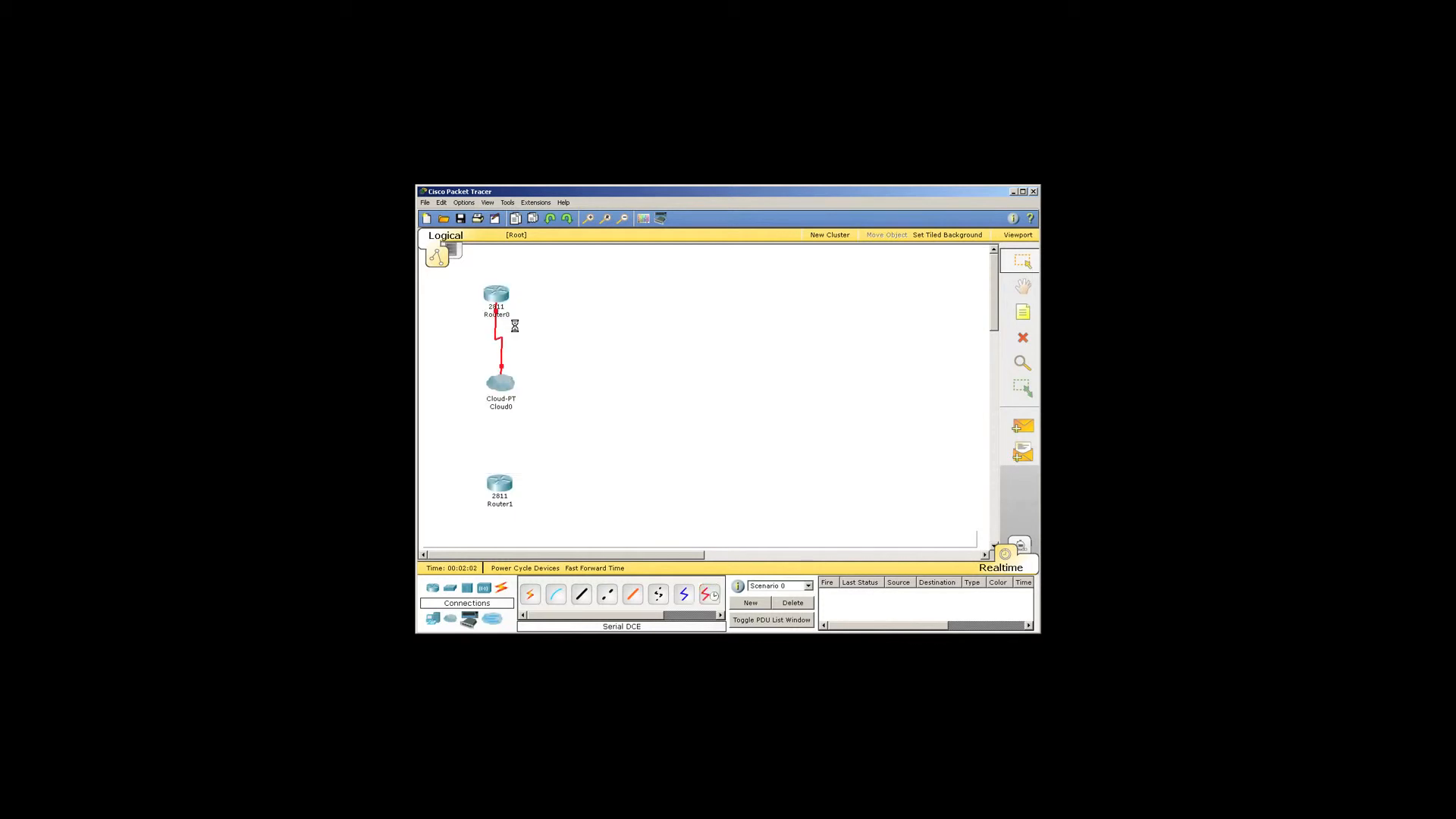
Step: Connect another free serial port of the cloud to Router1's Serial0/0/0 with a Serial DCE cable, starting from the cloud
click(716, 601)
click(503, 389)
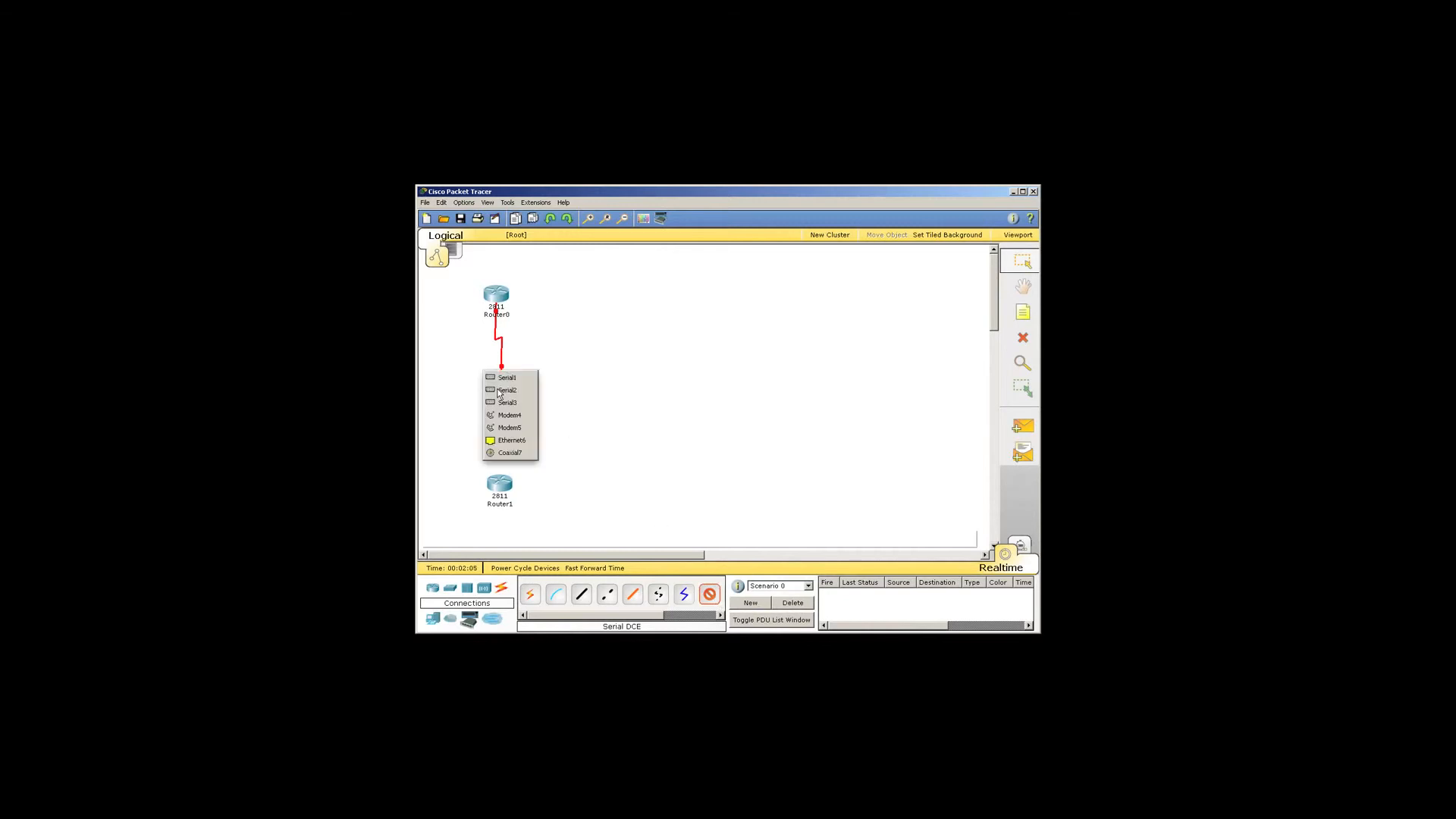
click(506, 390)
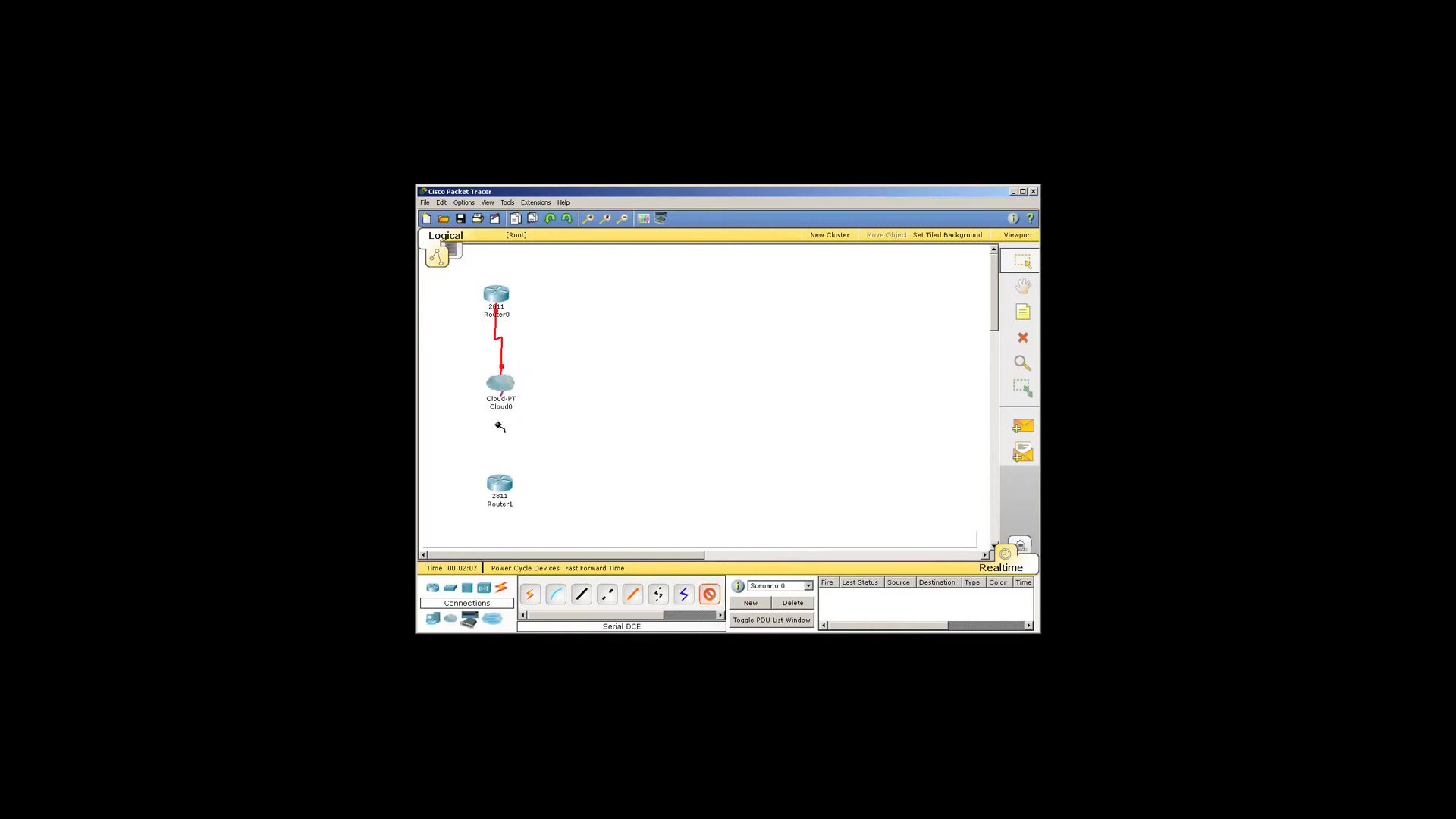
click(499, 478)
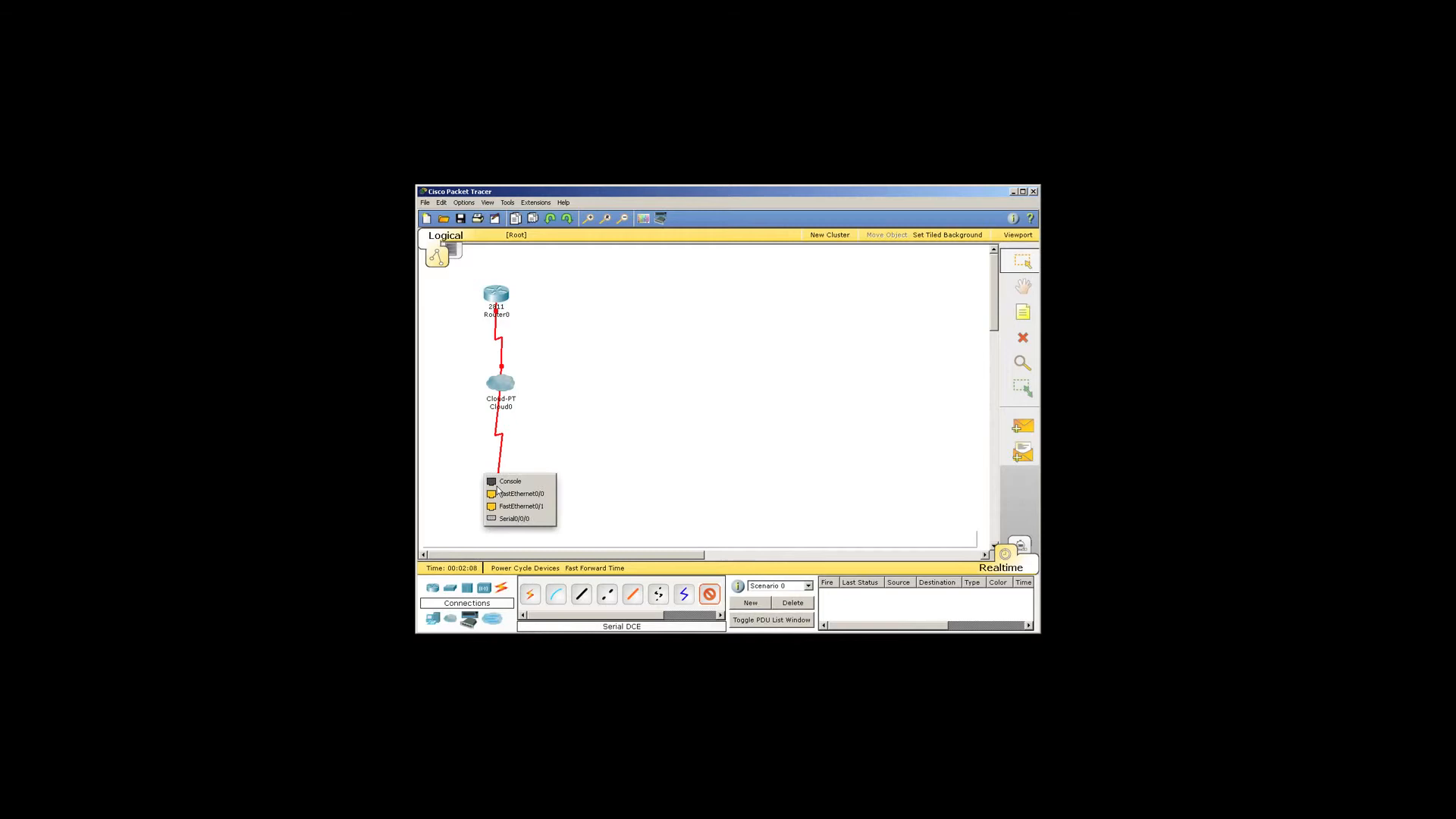
click(525, 519)
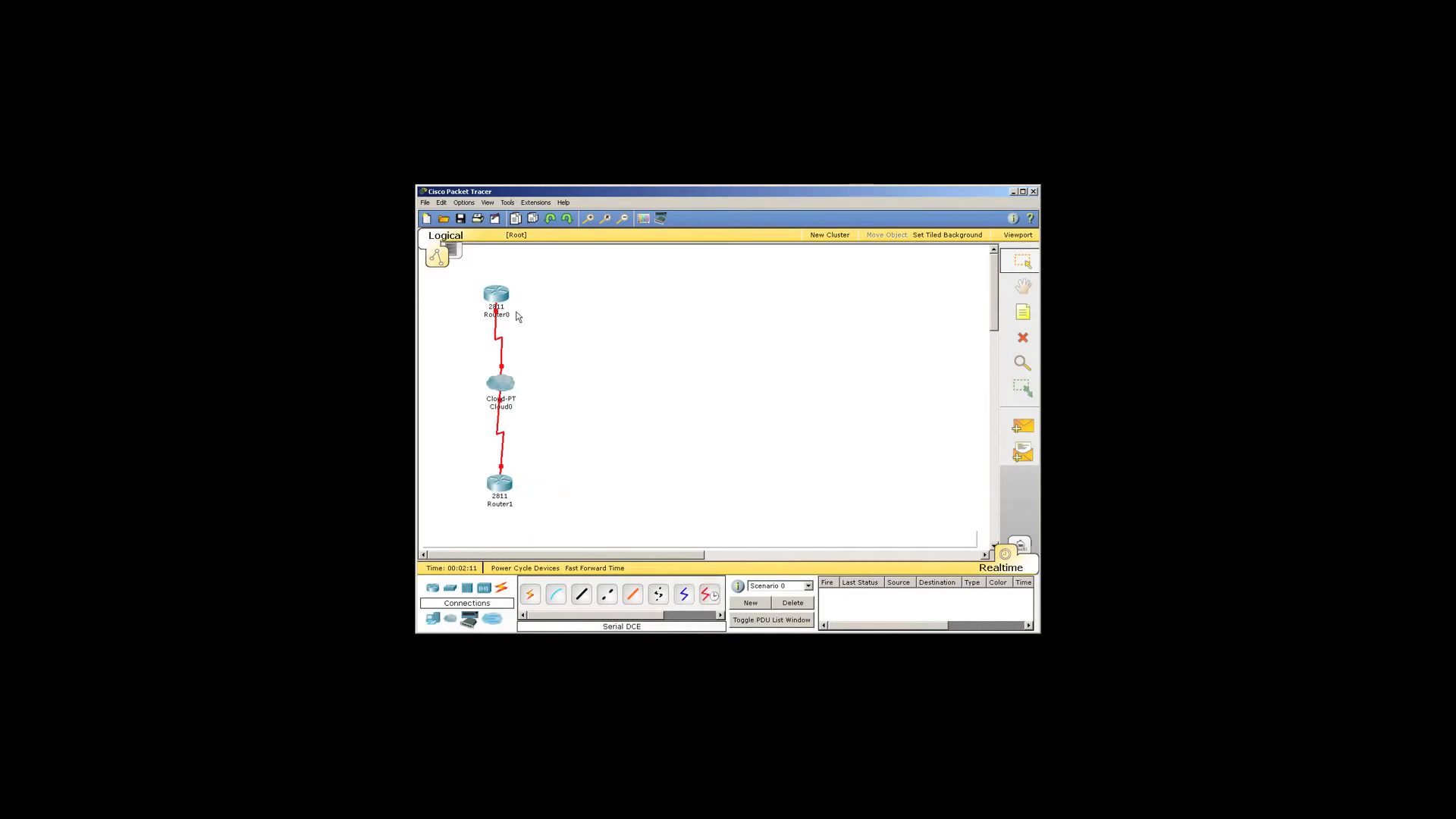
Step: Move both routers to the right of the cloud and rename Router0 as PDX and Router1 as SEA
drag(496, 298, 572, 309)
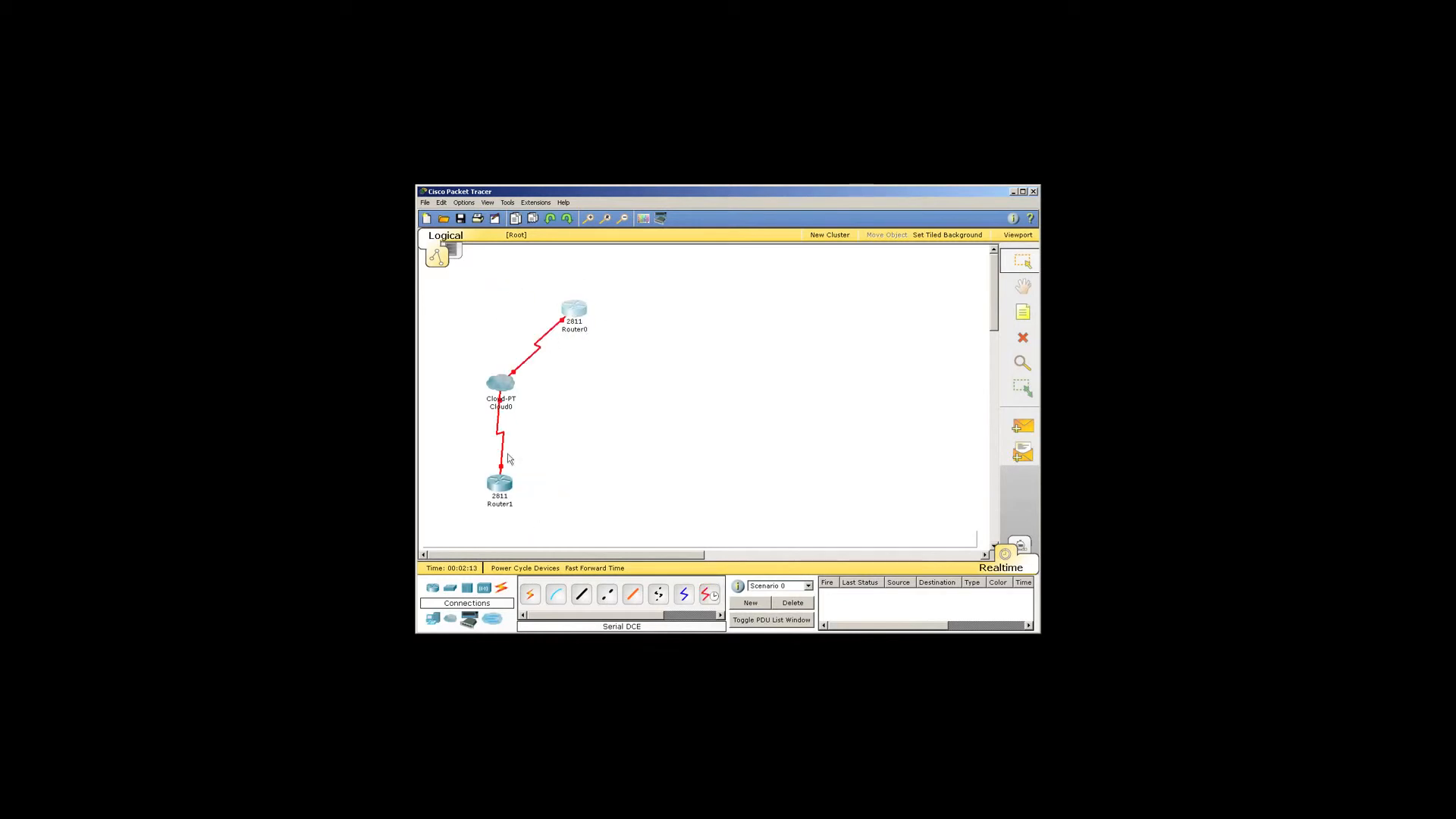
drag(499, 483, 579, 408)
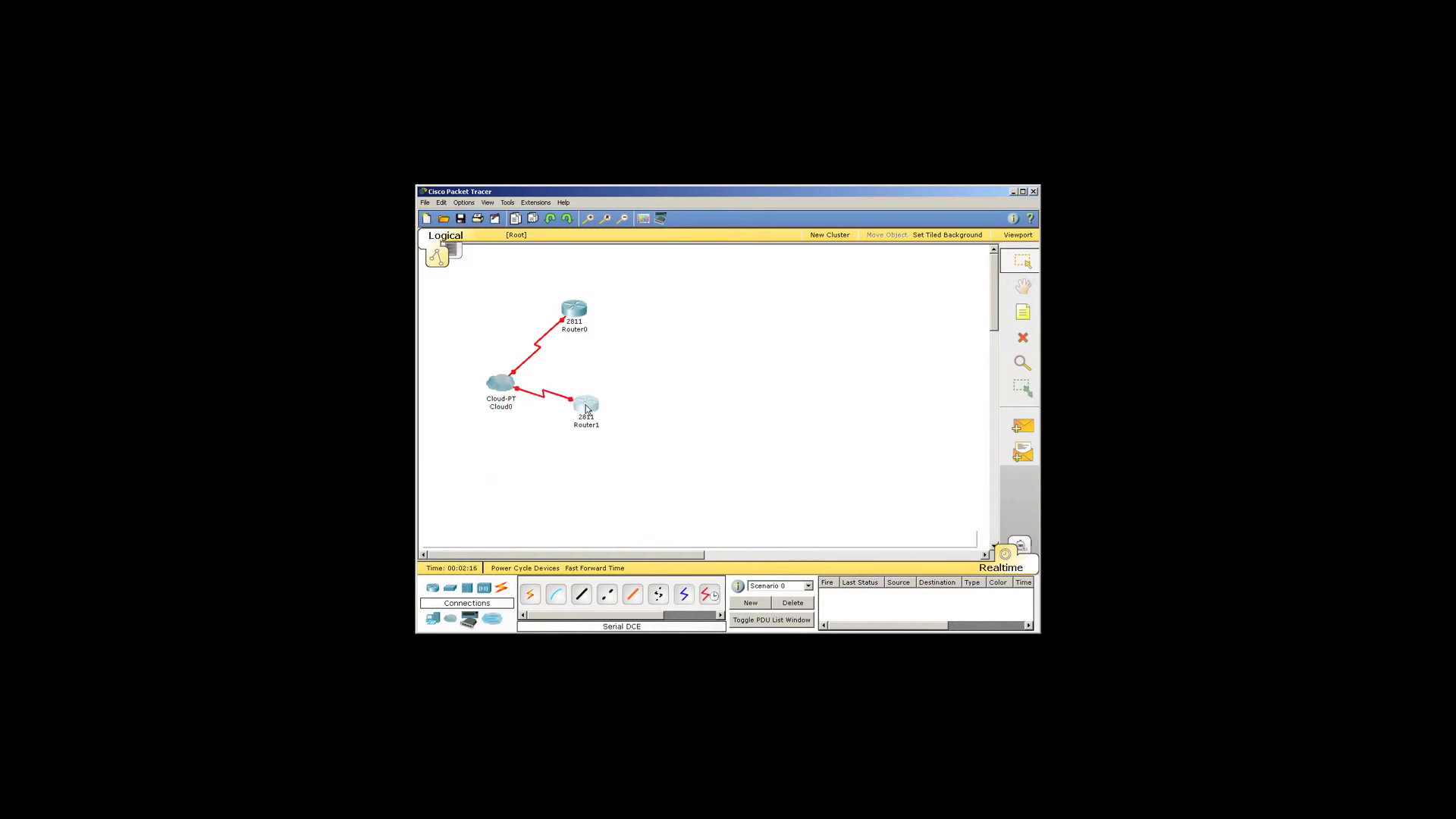
click(570, 329)
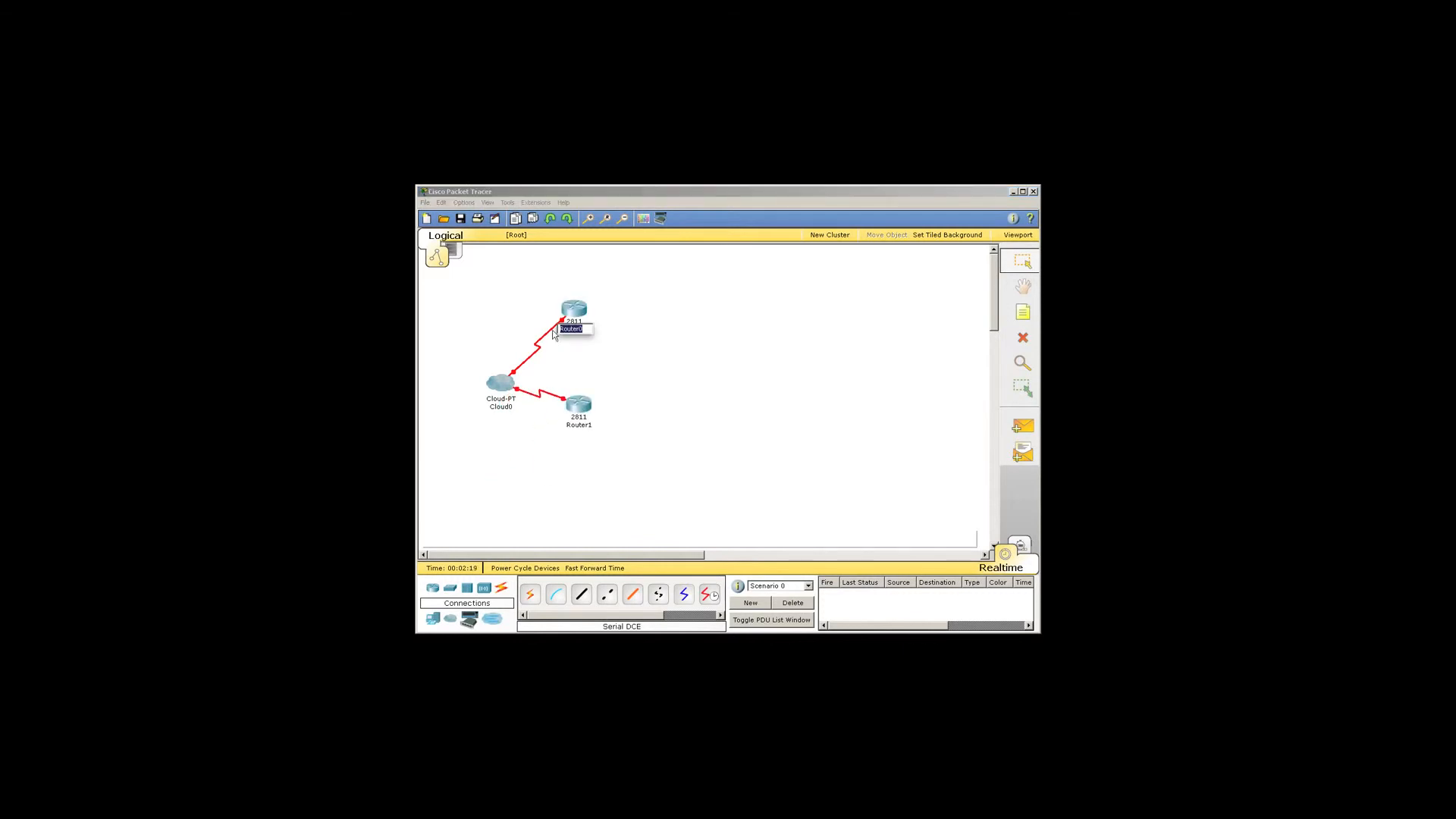
text(PDX)
key(Return)
click(579, 425)
key(Return)
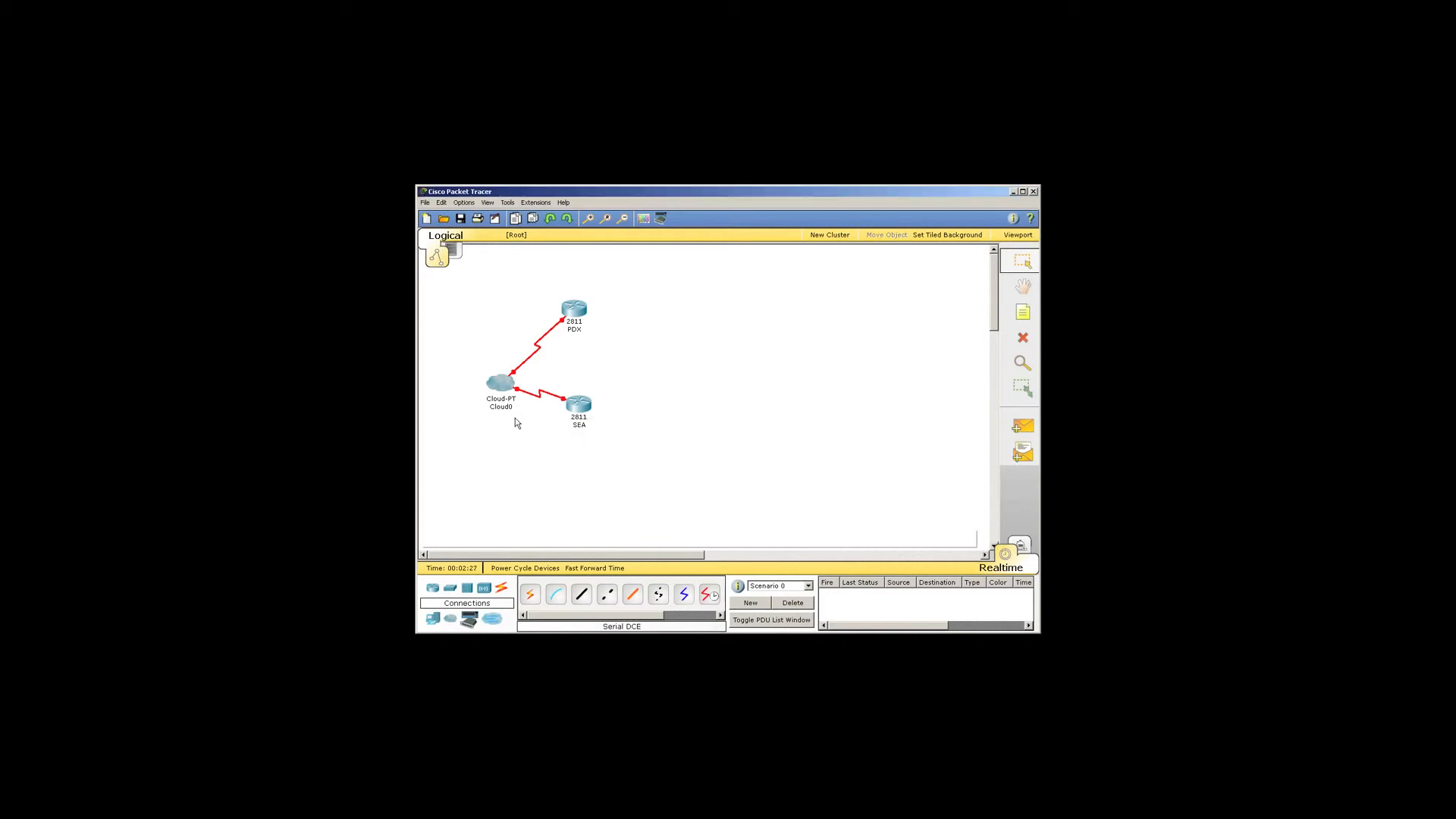
Step: Rename the cloud as FR Switch
click(502, 408)
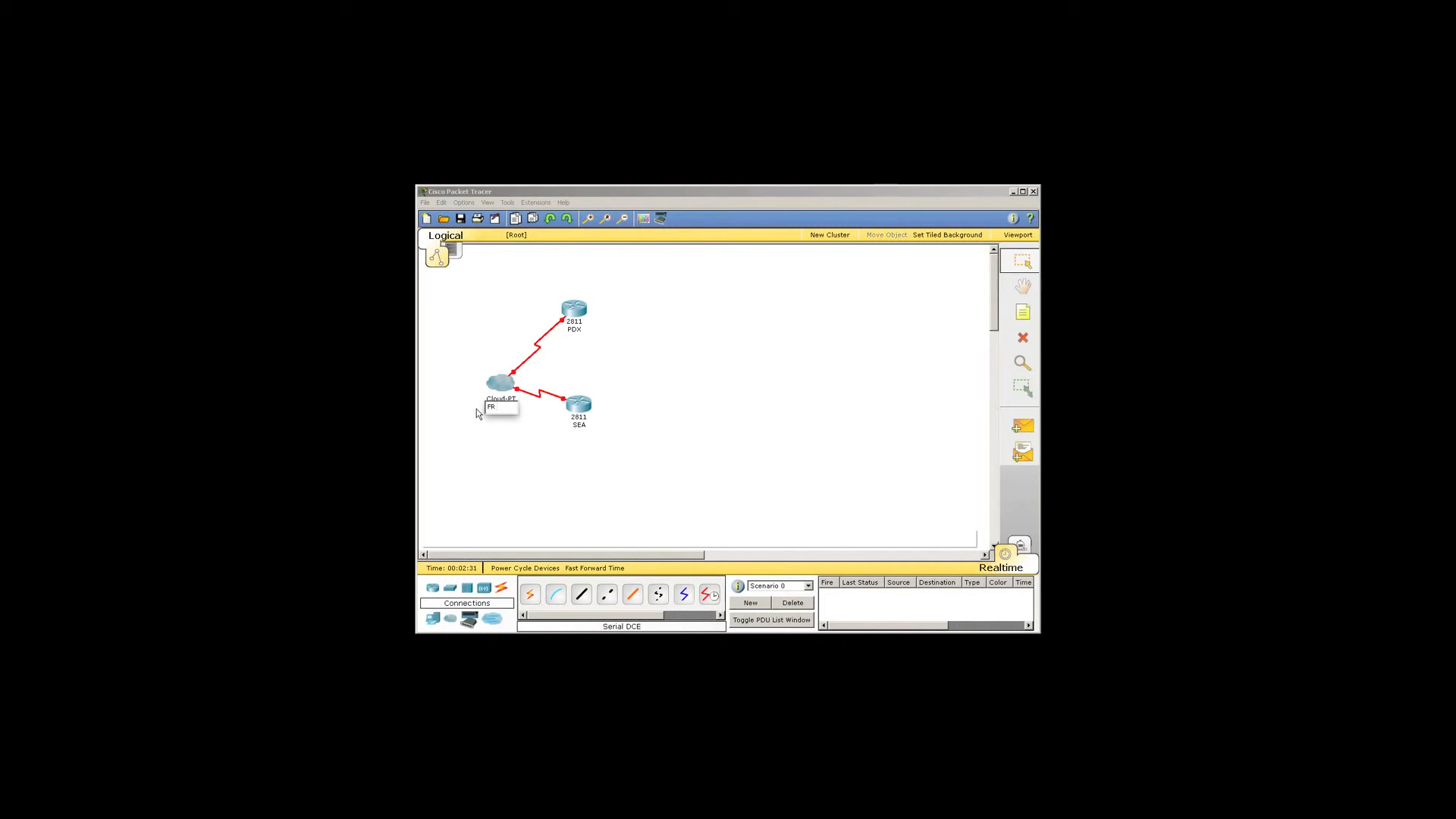
text(FR Switch)
key(Return)
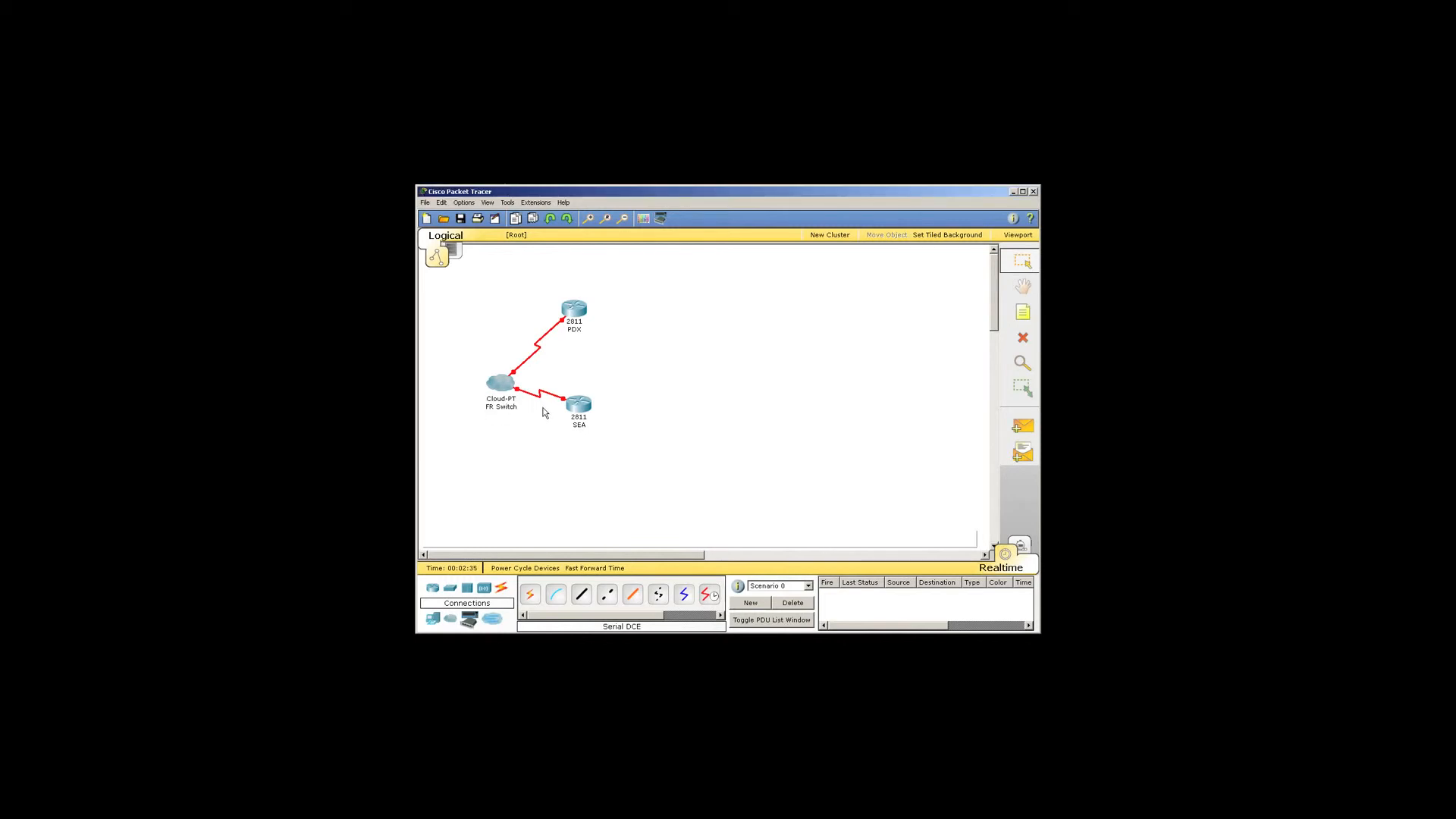
Step: Add DLCI 01 named "PDX to SEA" to the Serial0 interface in the FR Switch's configuration
click(500, 385)
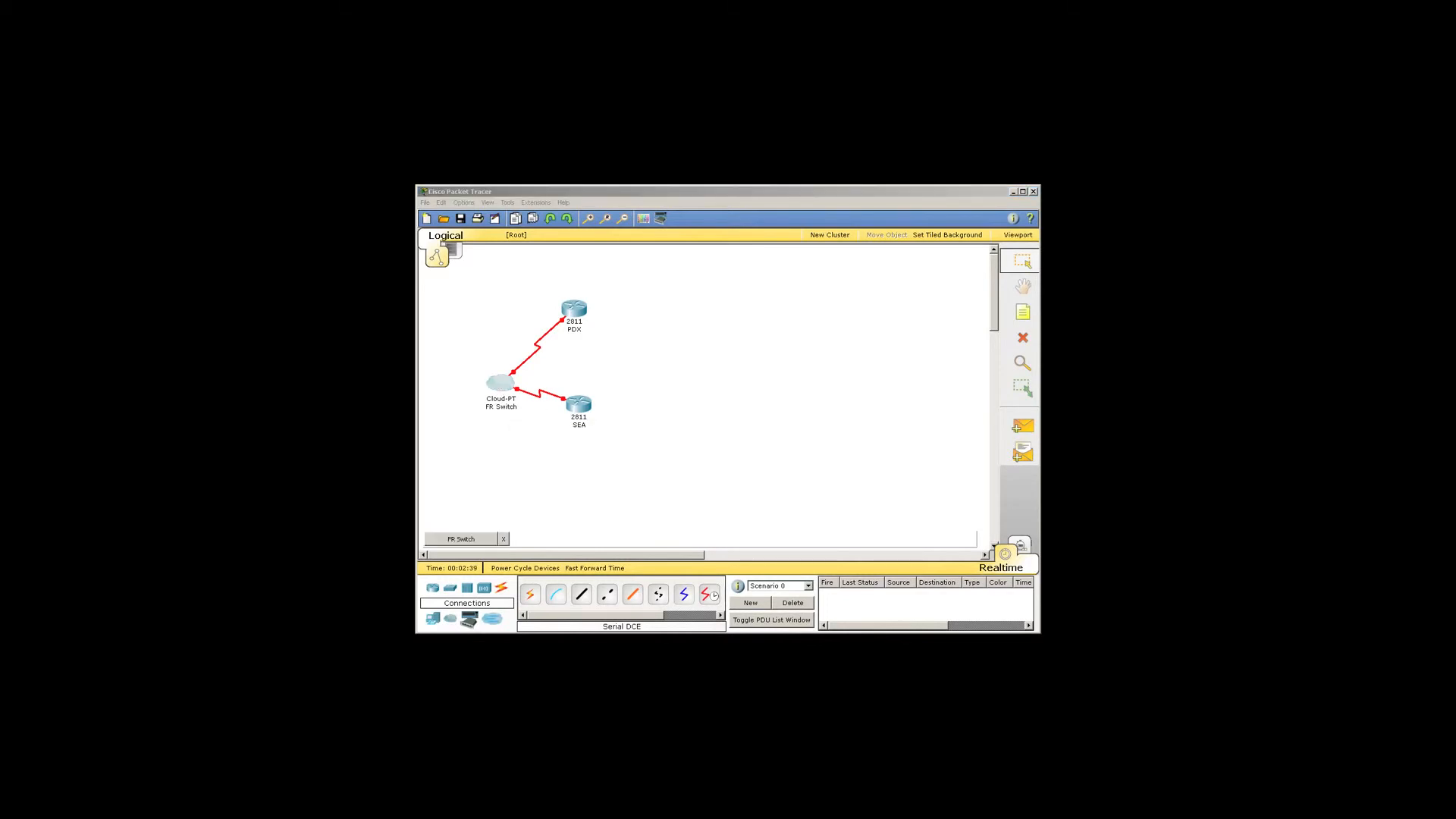
drag(713, 203, 755, 238)
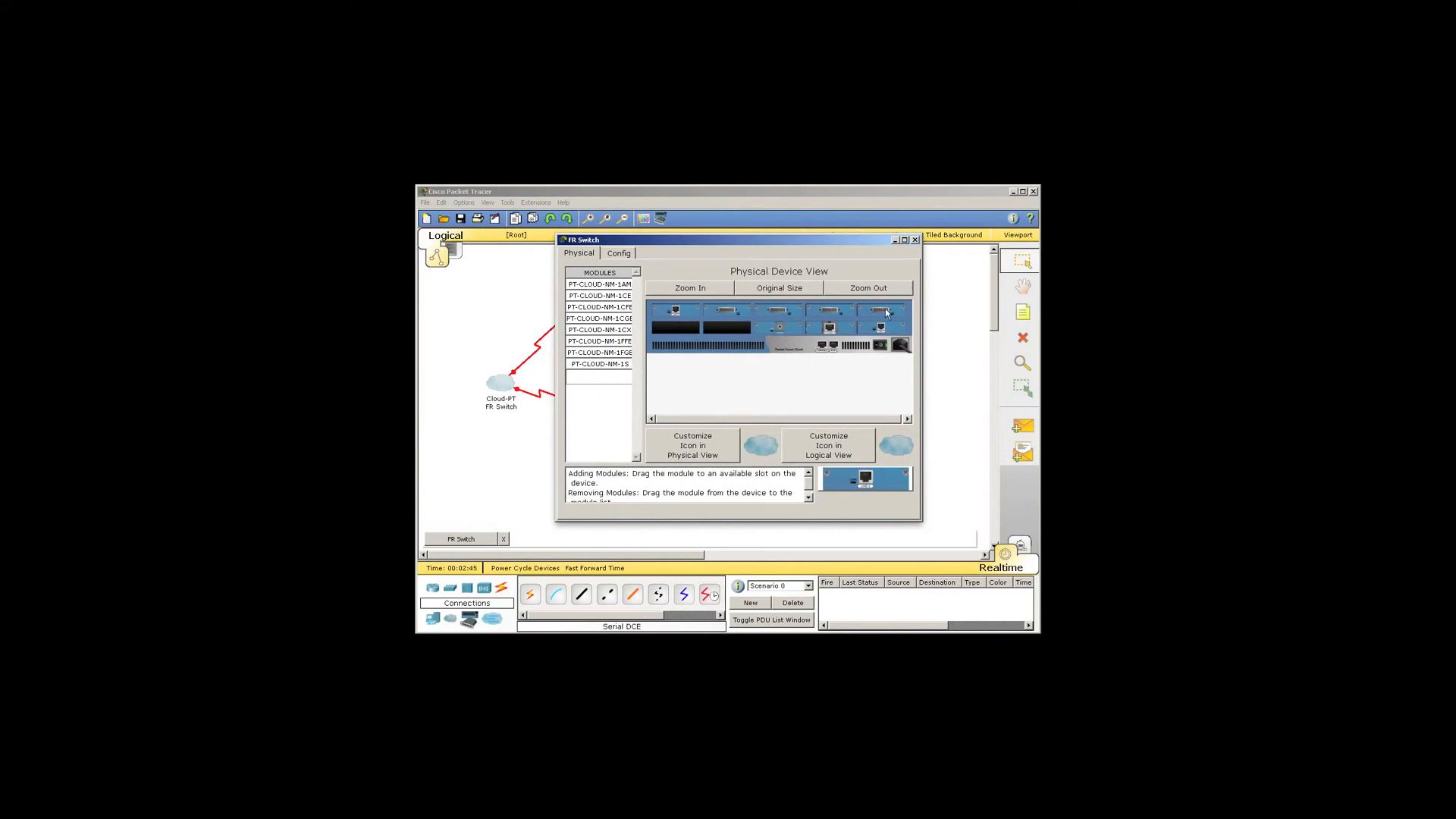
click(621, 254)
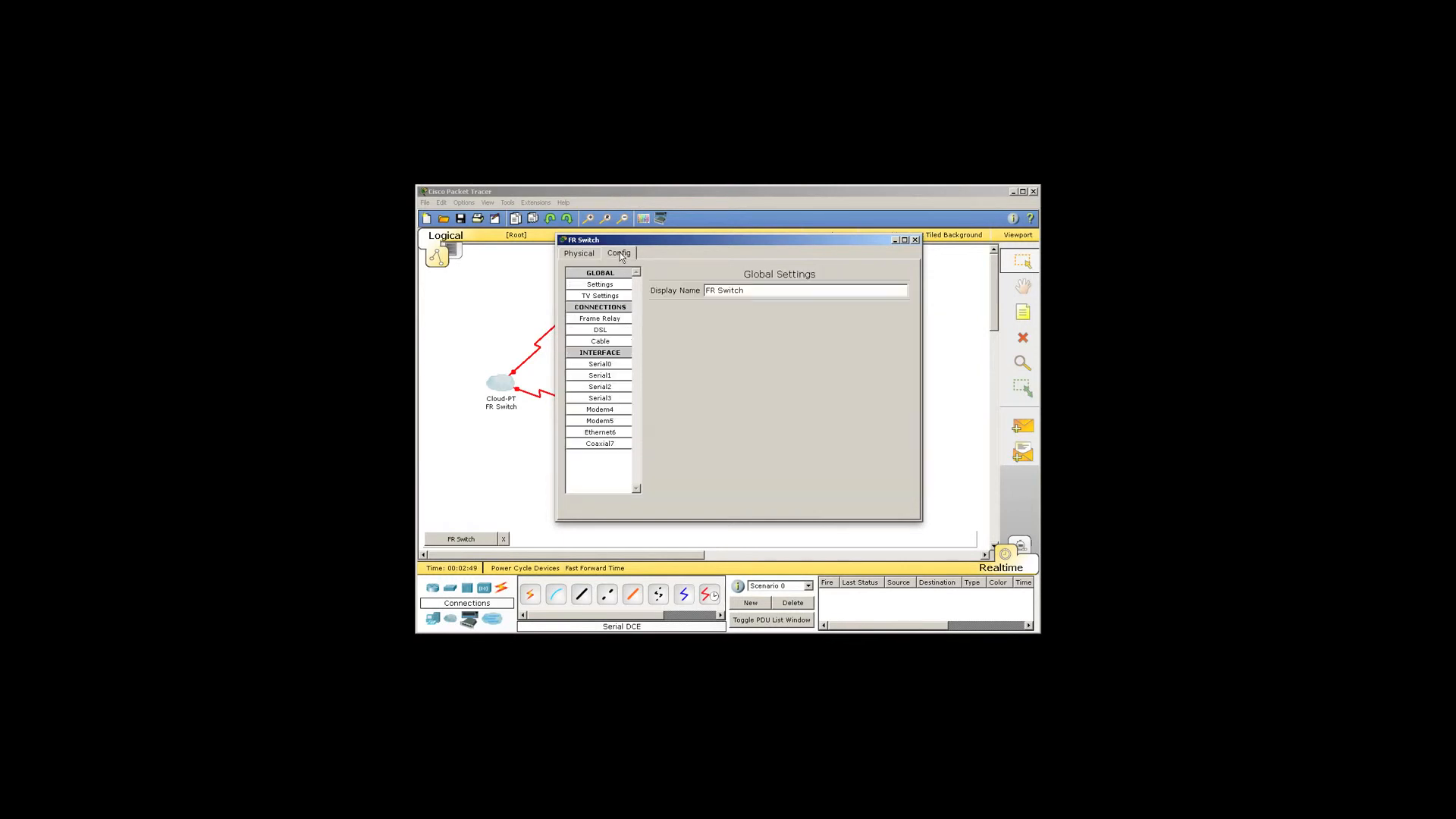
click(605, 366)
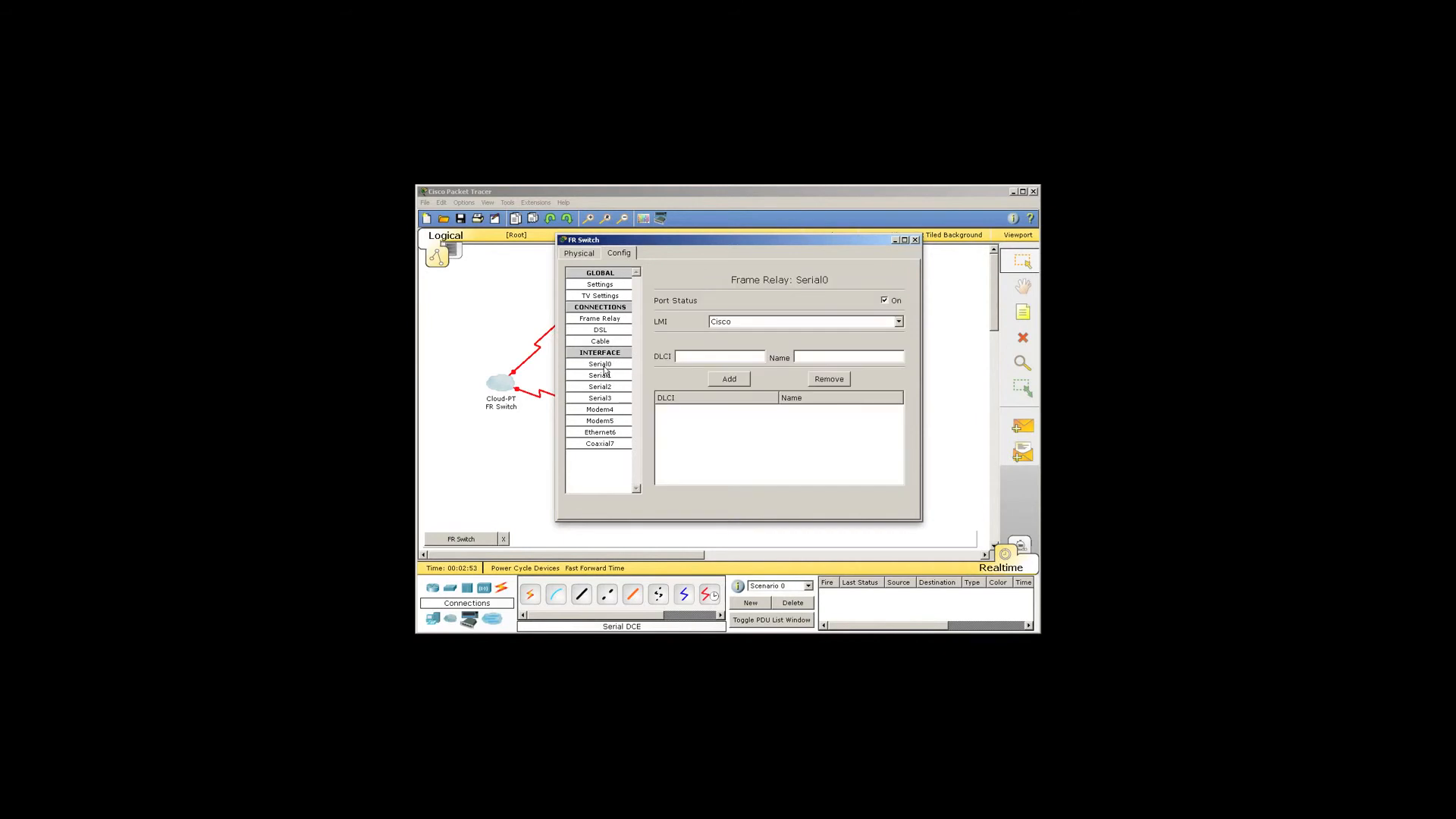
drag(715, 242, 768, 267)
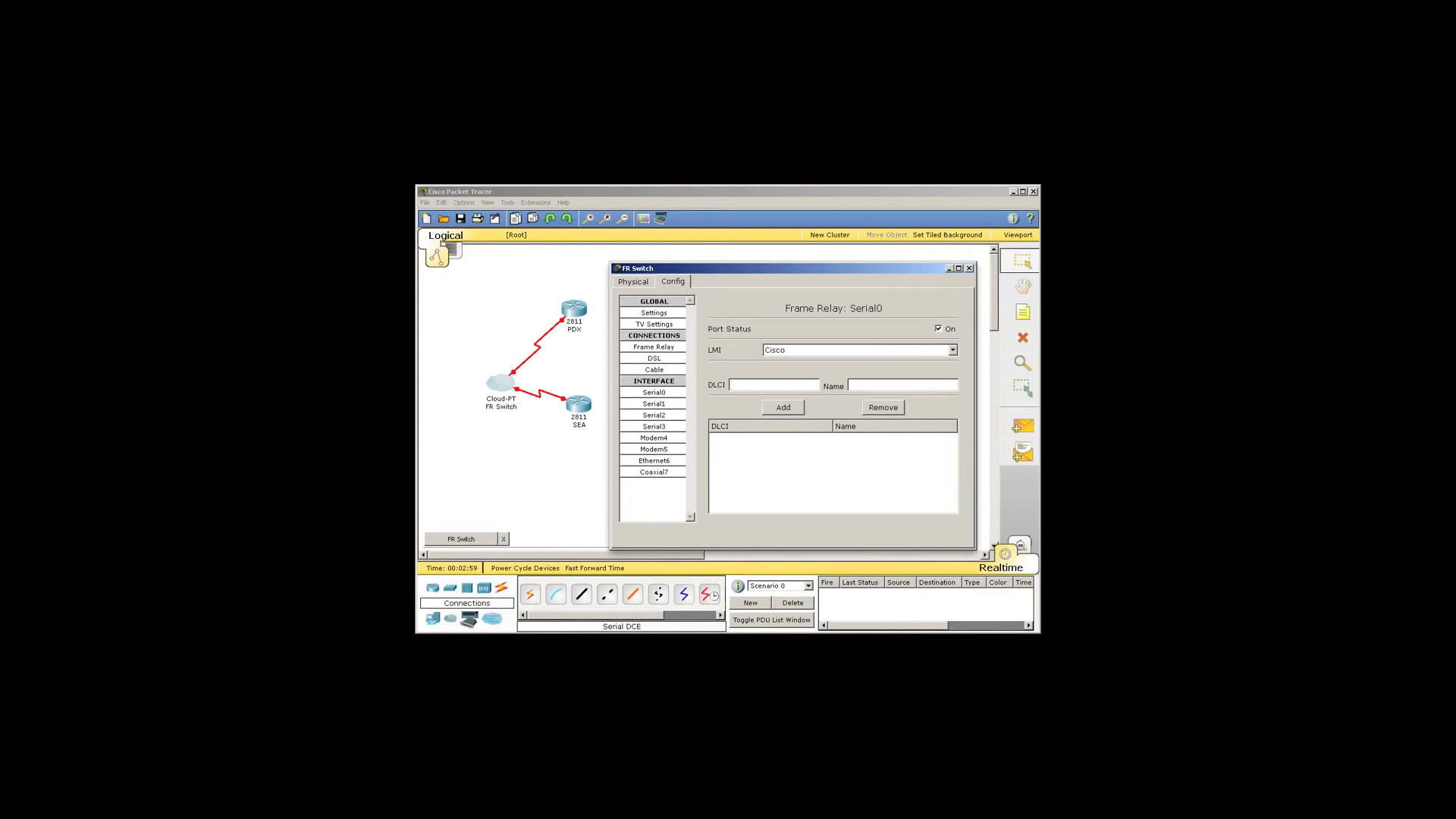
text(01)
text(PDX to SEA)
click(780, 409)
Step: Add DLCI 20 named "SEA to PDX" to the FR Switch's Serial1 interface
click(656, 405)
text(20)
text(SEA to PDX)
click(791, 410)
Step: Add a Frame Relay connection from Serial0 "PDX to SEA" to Serial1 "SEA to PDX", and close the FR Switch window
click(653, 348)
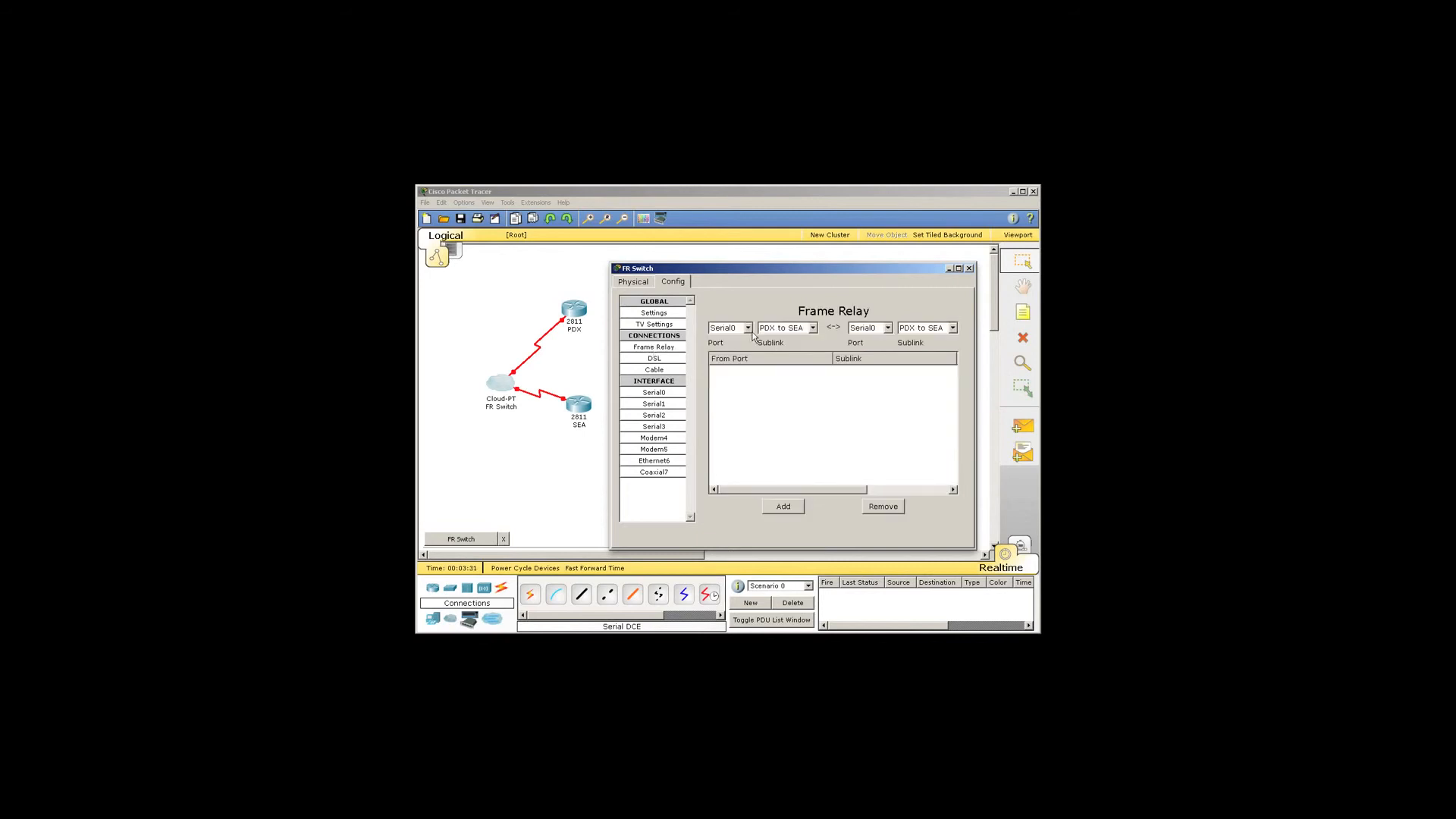
click(888, 328)
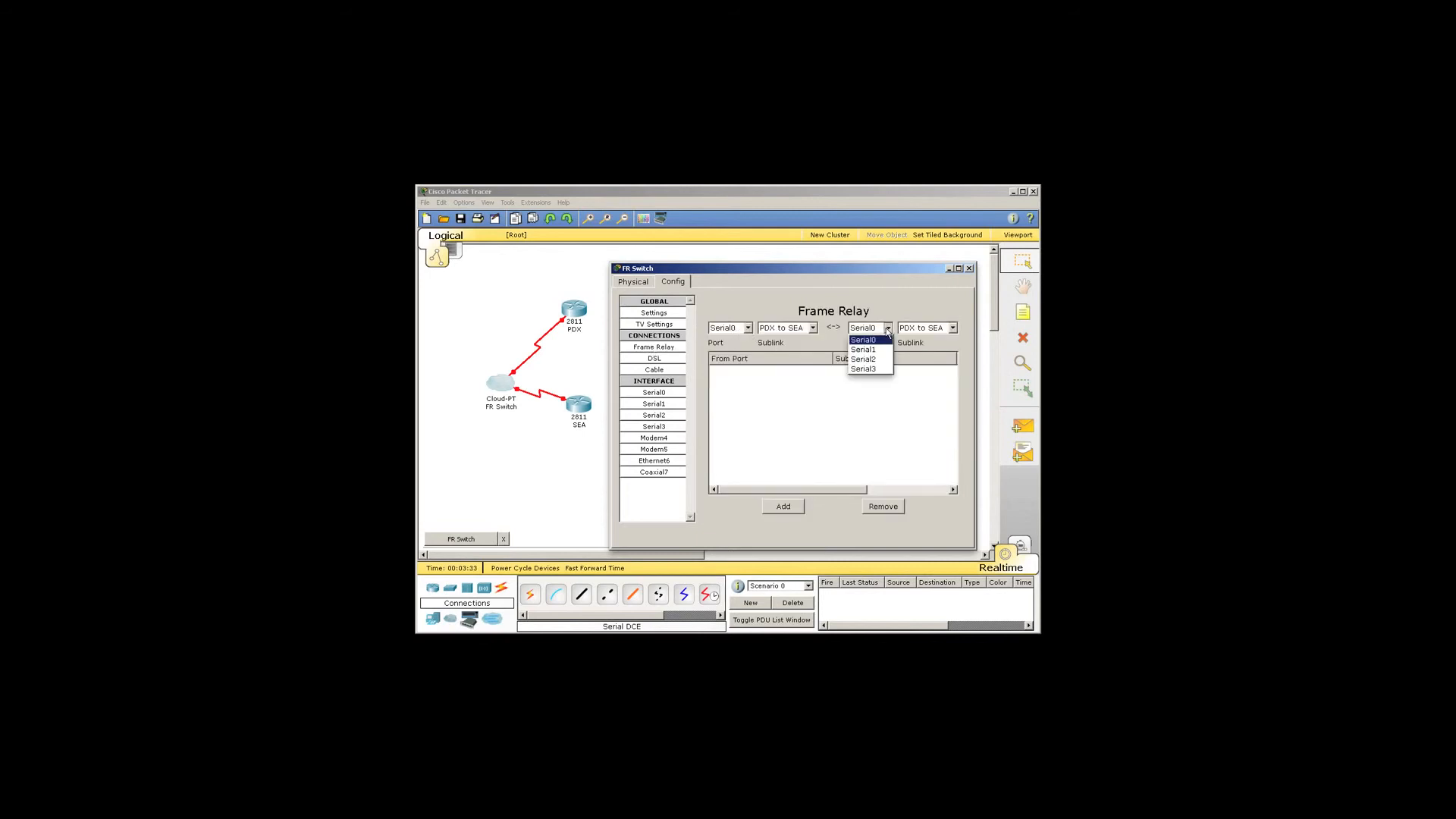
click(881, 344)
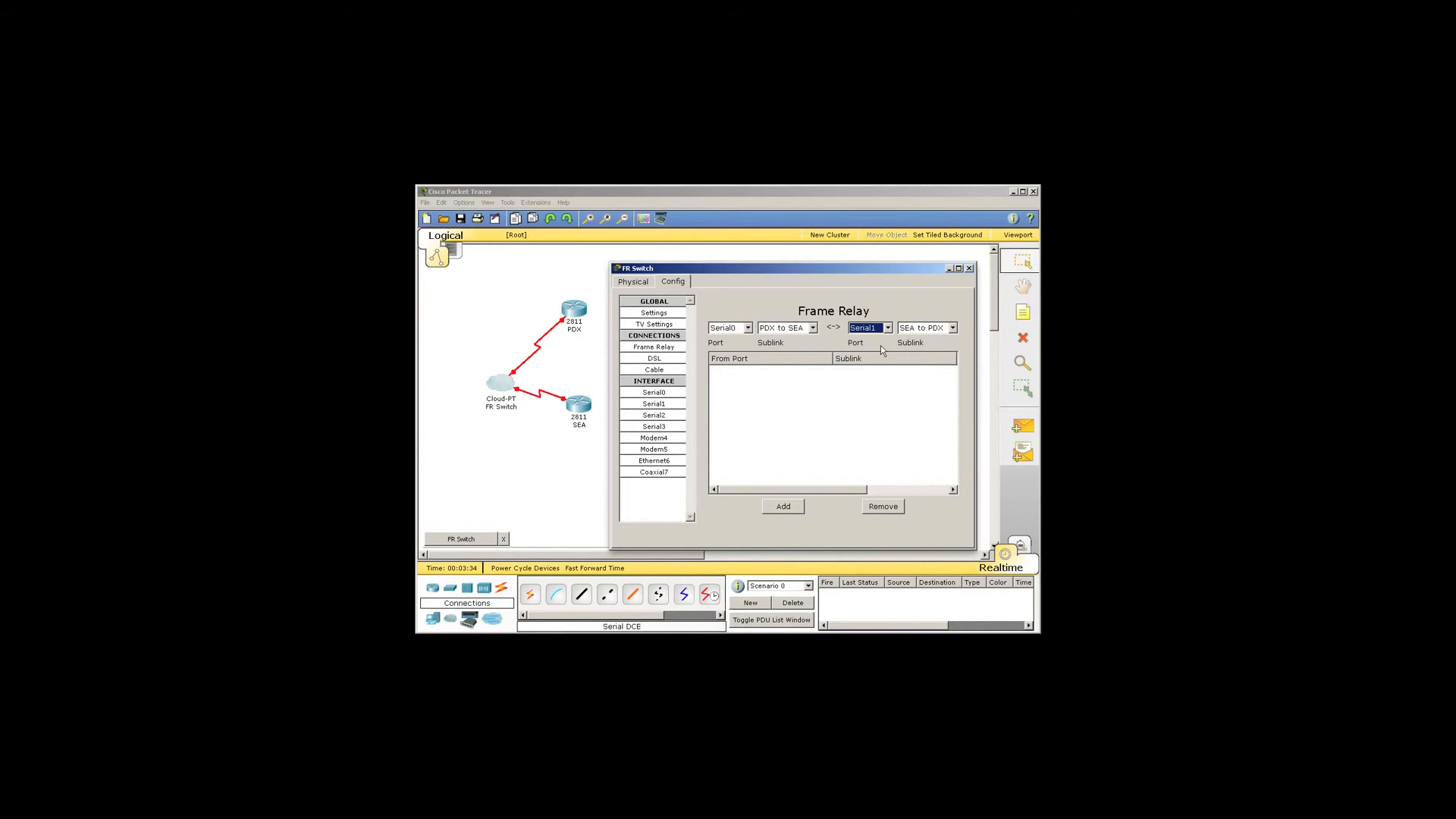
click(785, 507)
click(969, 268)
Step: Open the PDX router's command line and answer "no" to the initial configuration dialog
click(578, 310)
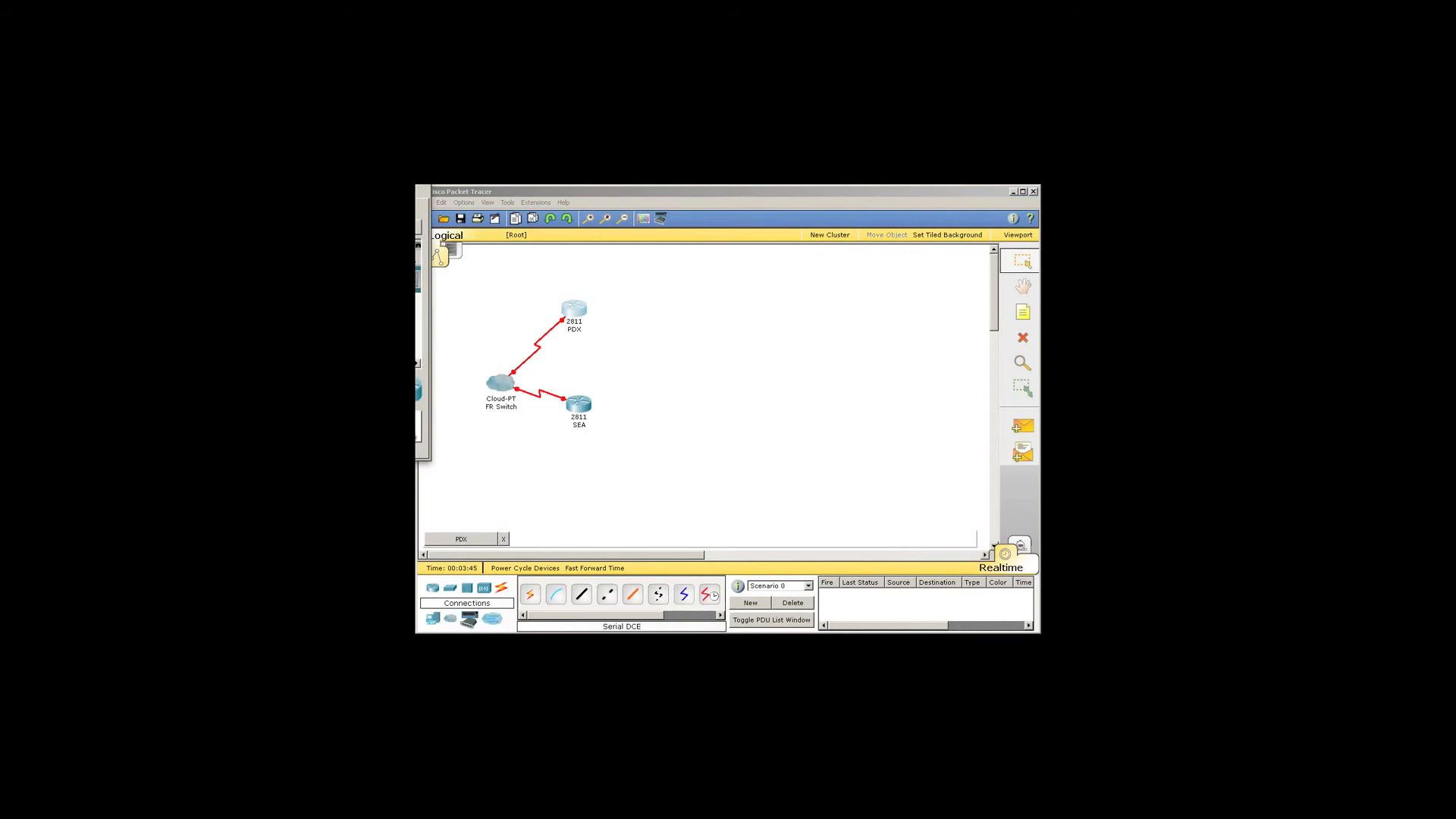
drag(331, 179, 789, 260)
click(617, 280)
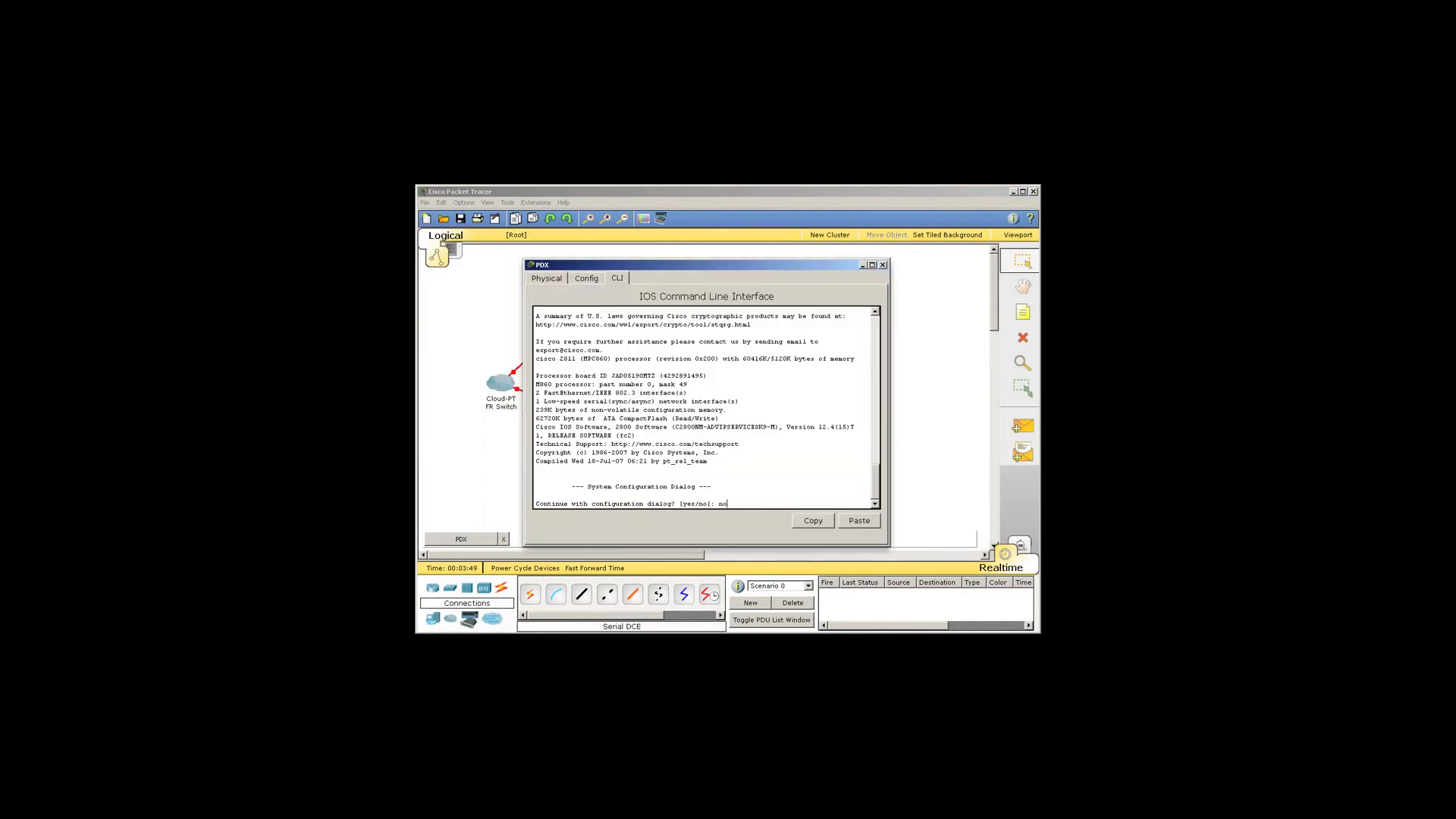
text(no)
key(Return)
key(Return)
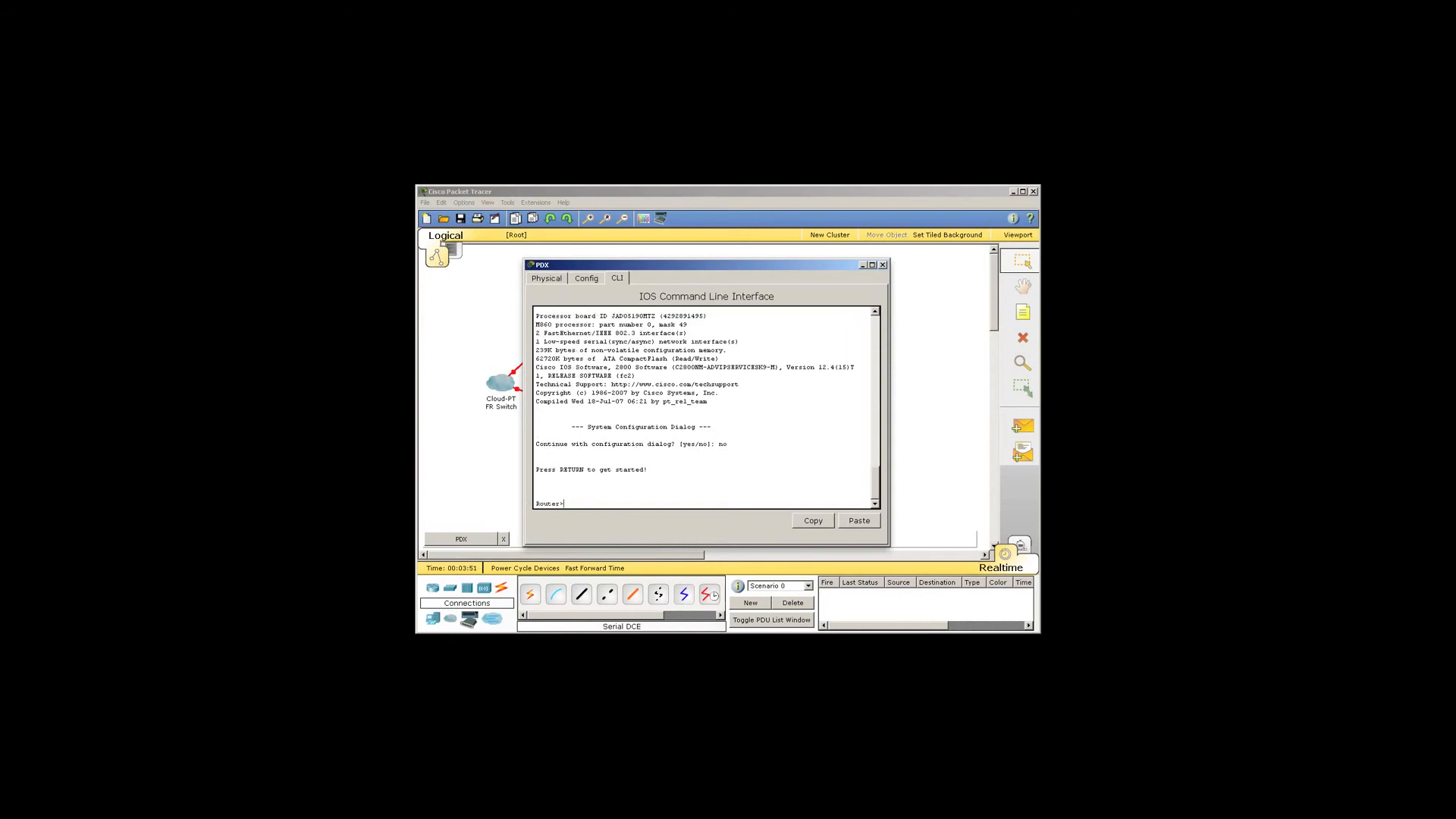
Step: Enter privileged mode with "en" and global configuration mode with "conf t" on the PDX router
text(en)
key(Return)
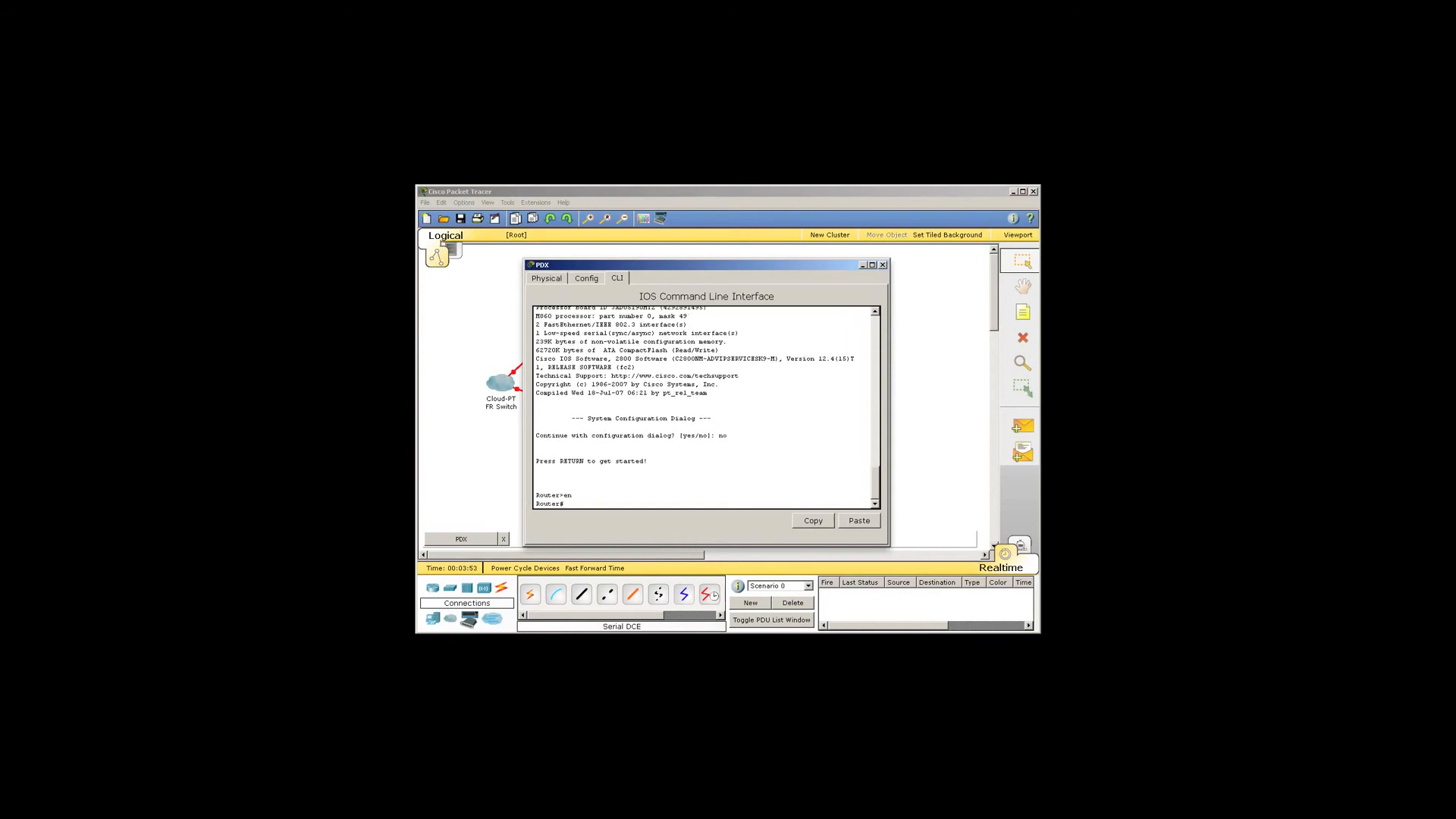
text(conf t)
key(Return)
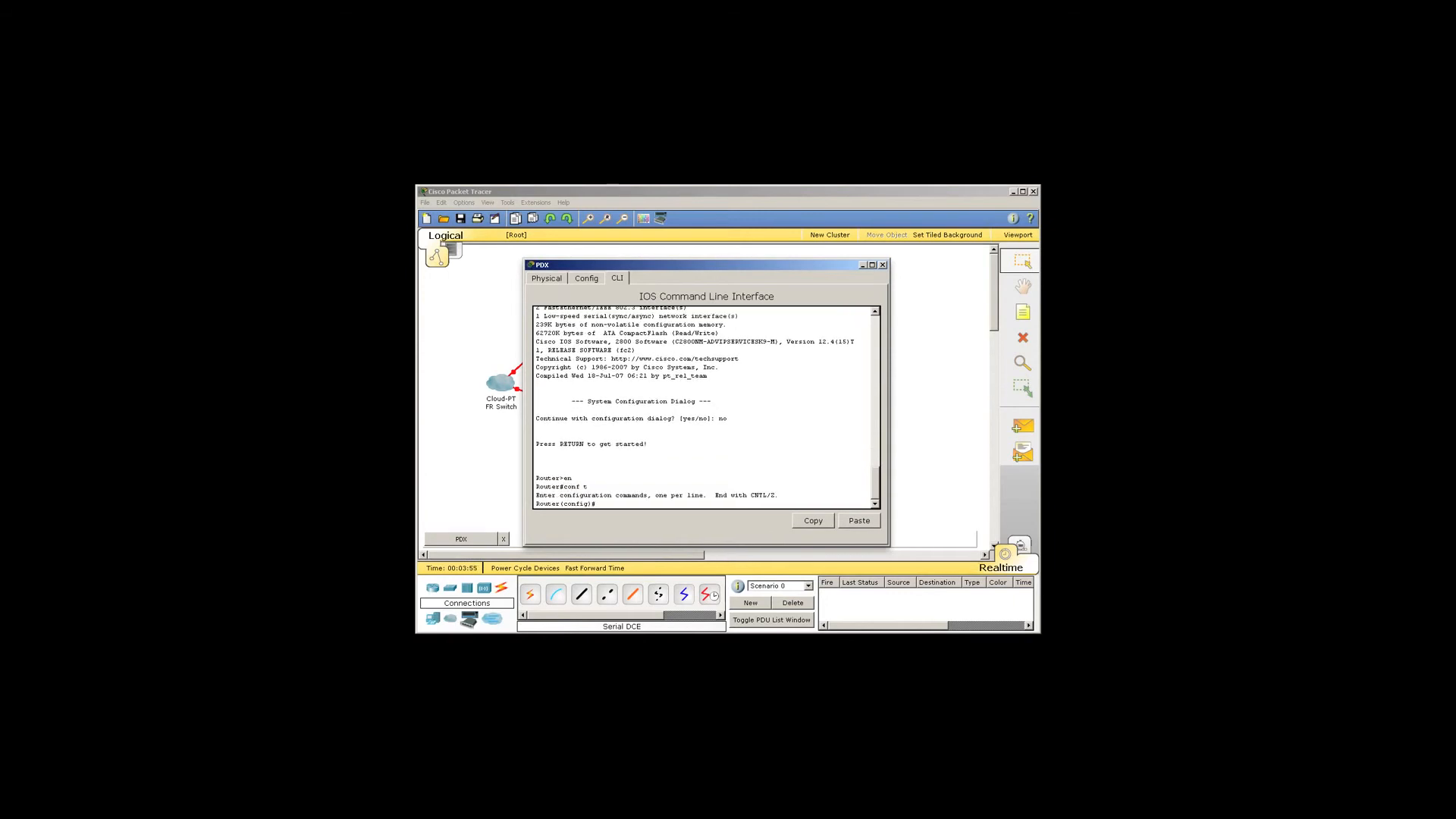
Step: Enter interface configuration for ser0/0/0 on PDX and set its encapsulation to frame-relay
text(int ser0/0/0)
key(Return)
text(encap fr)
key(Tab)
key(Return)
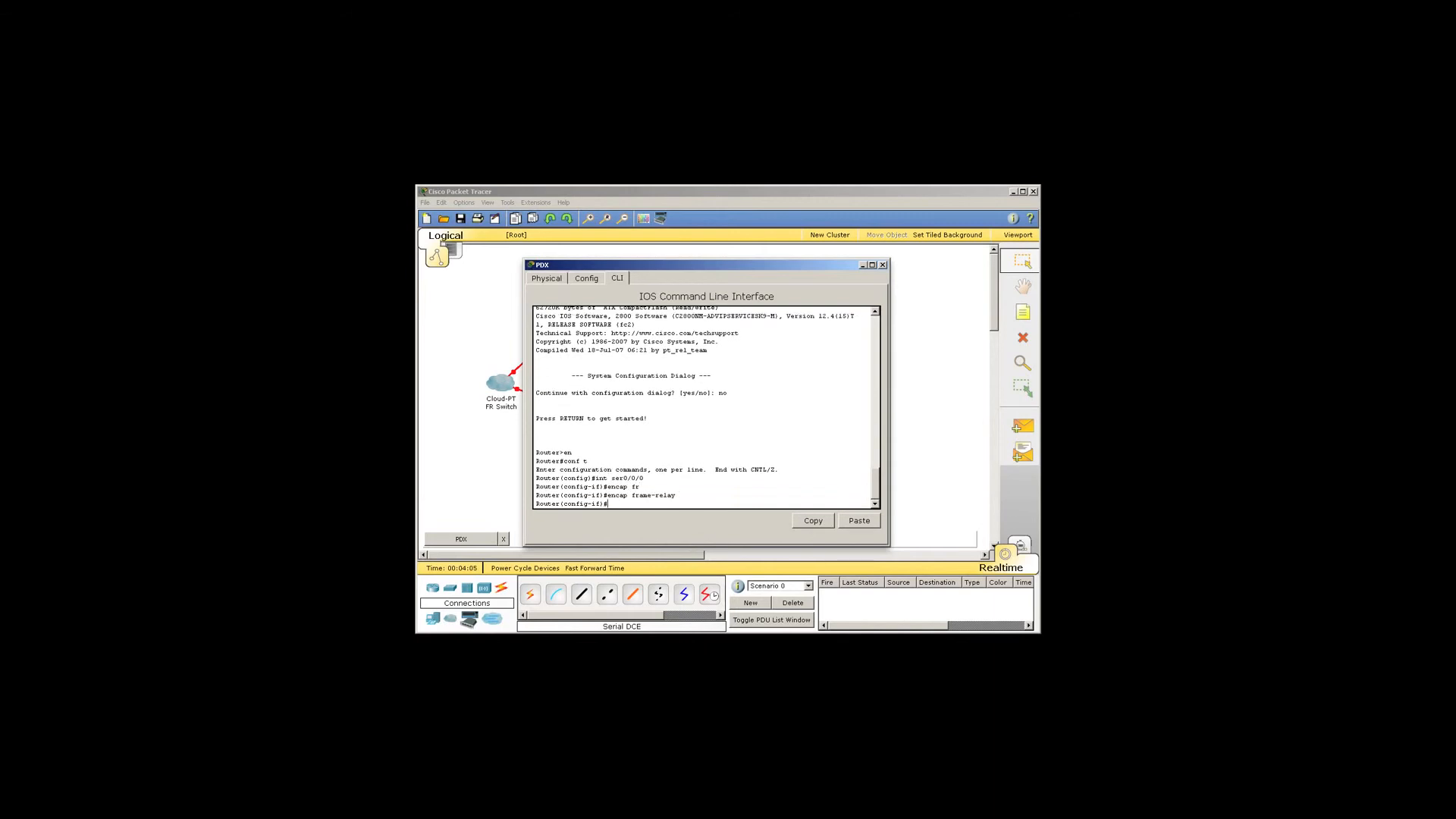
Step: Map IP address 11.0.0.2 to DLCI 101 with a frame-relay map statement on PDX's serial interface
text(fram)
key(Tab)
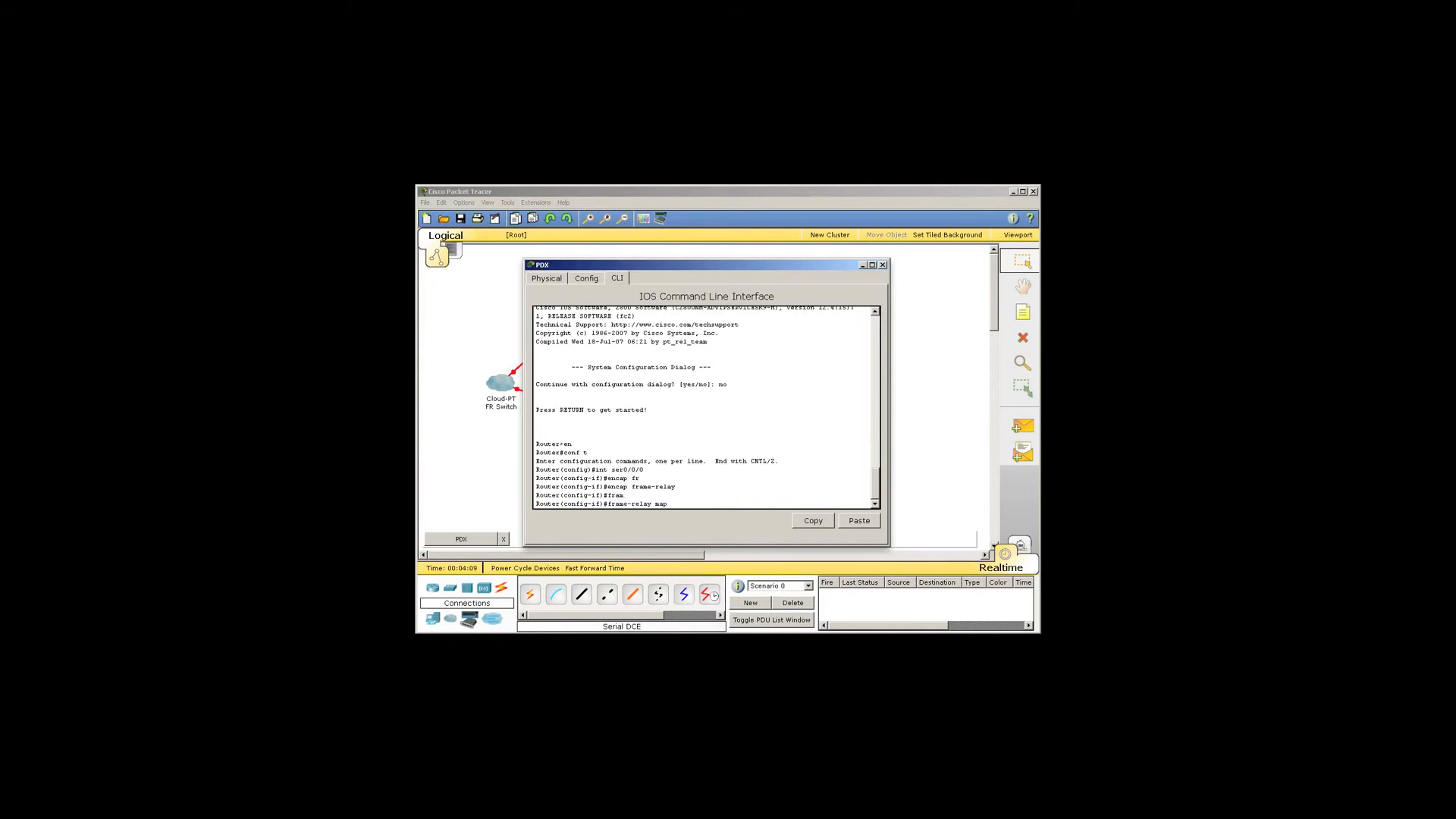
text(map ip 11.0.0.2 101)
key(Return)
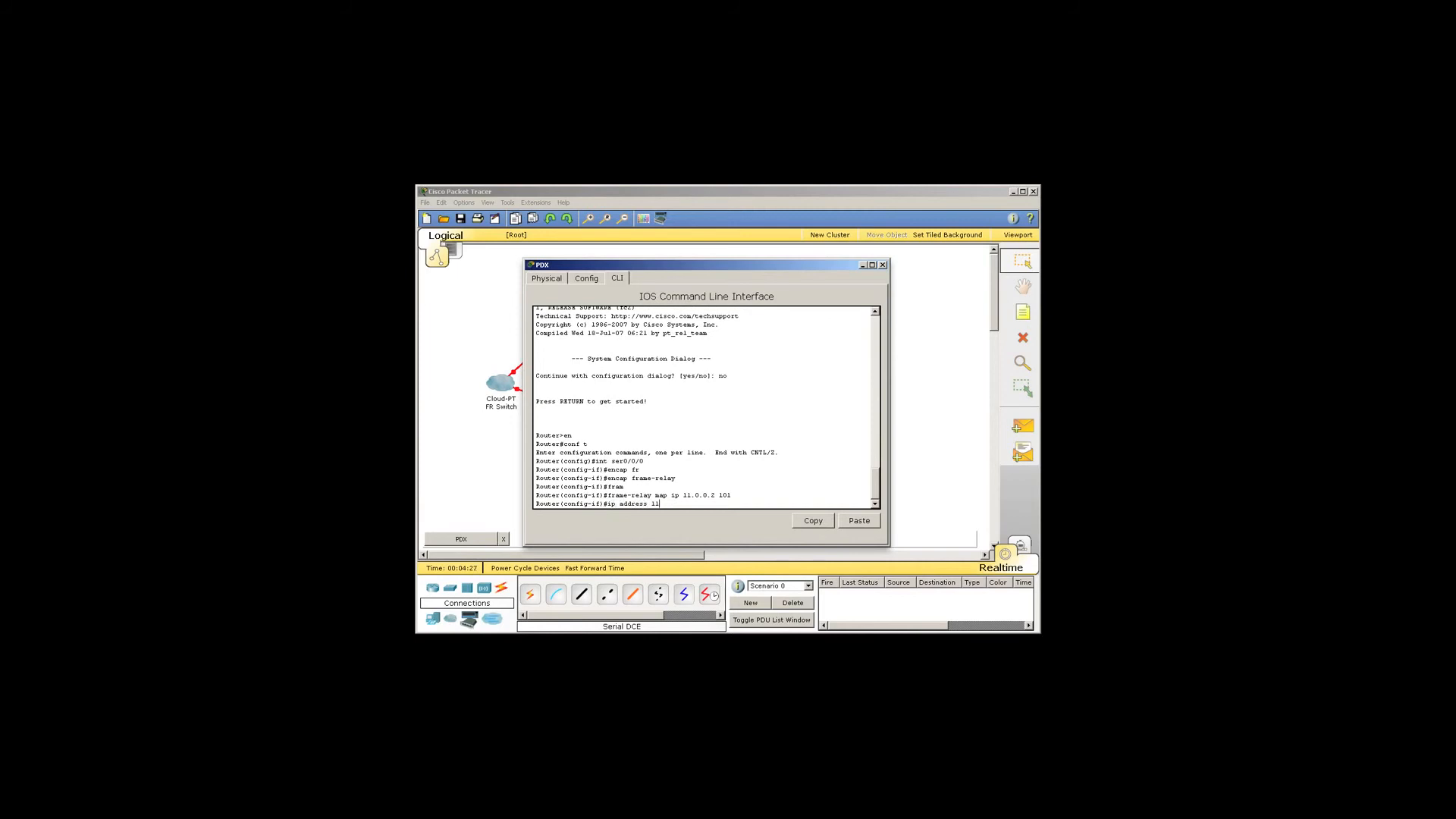
Step: Assign IP address 11.0.0.1 with mask 255.0.0.0 to PDX's serial interface and enable it with "no shut"
text(55.0.0.0)
key(Return)
text(no shut)
key(Return)
key(Return)
Step: Exit interface configuration on the router and set its hostname to PDX
text(er(config-if)#e)
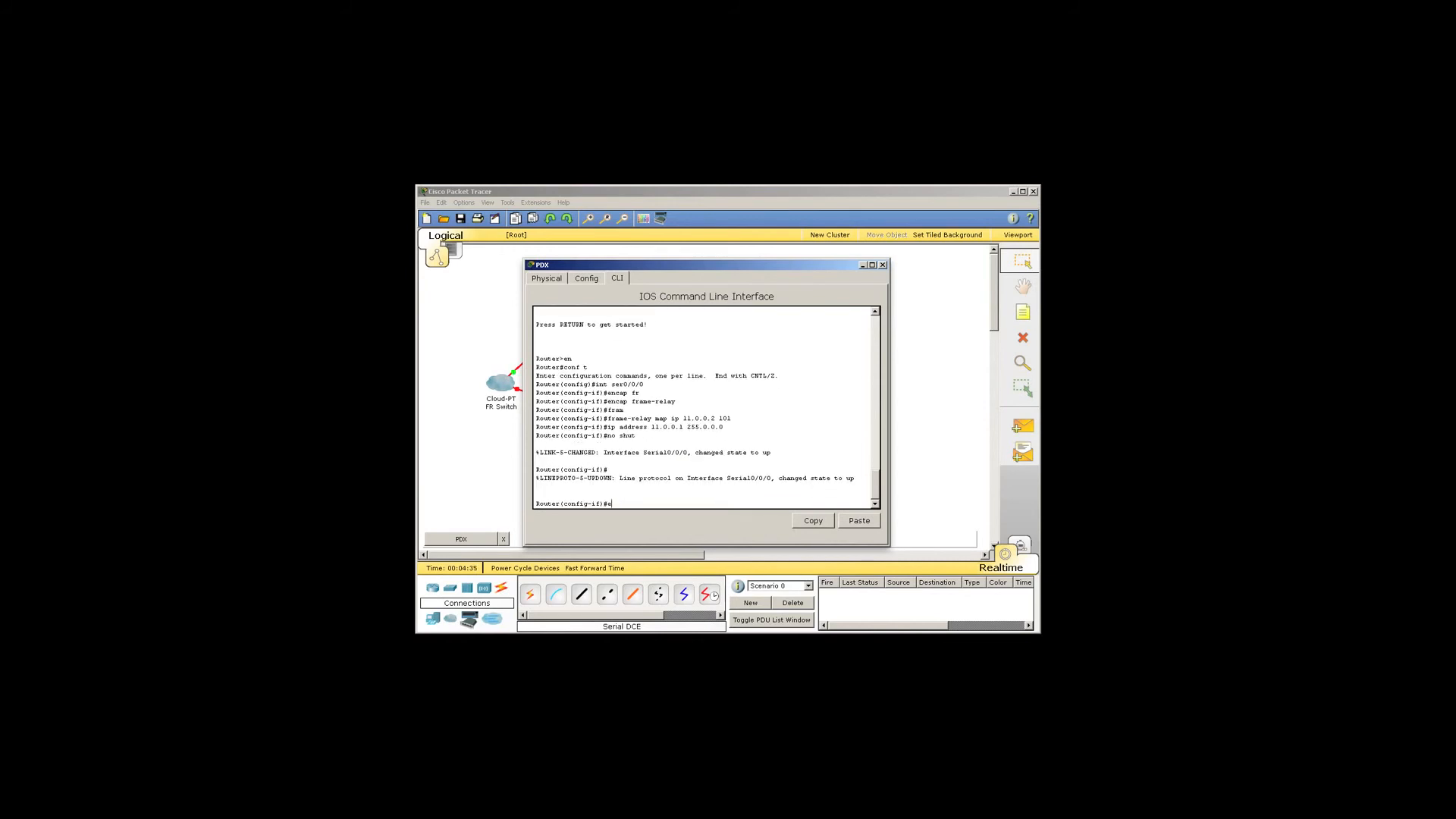
text(xit)
key(Return)
text(hiost)
key(Tab)
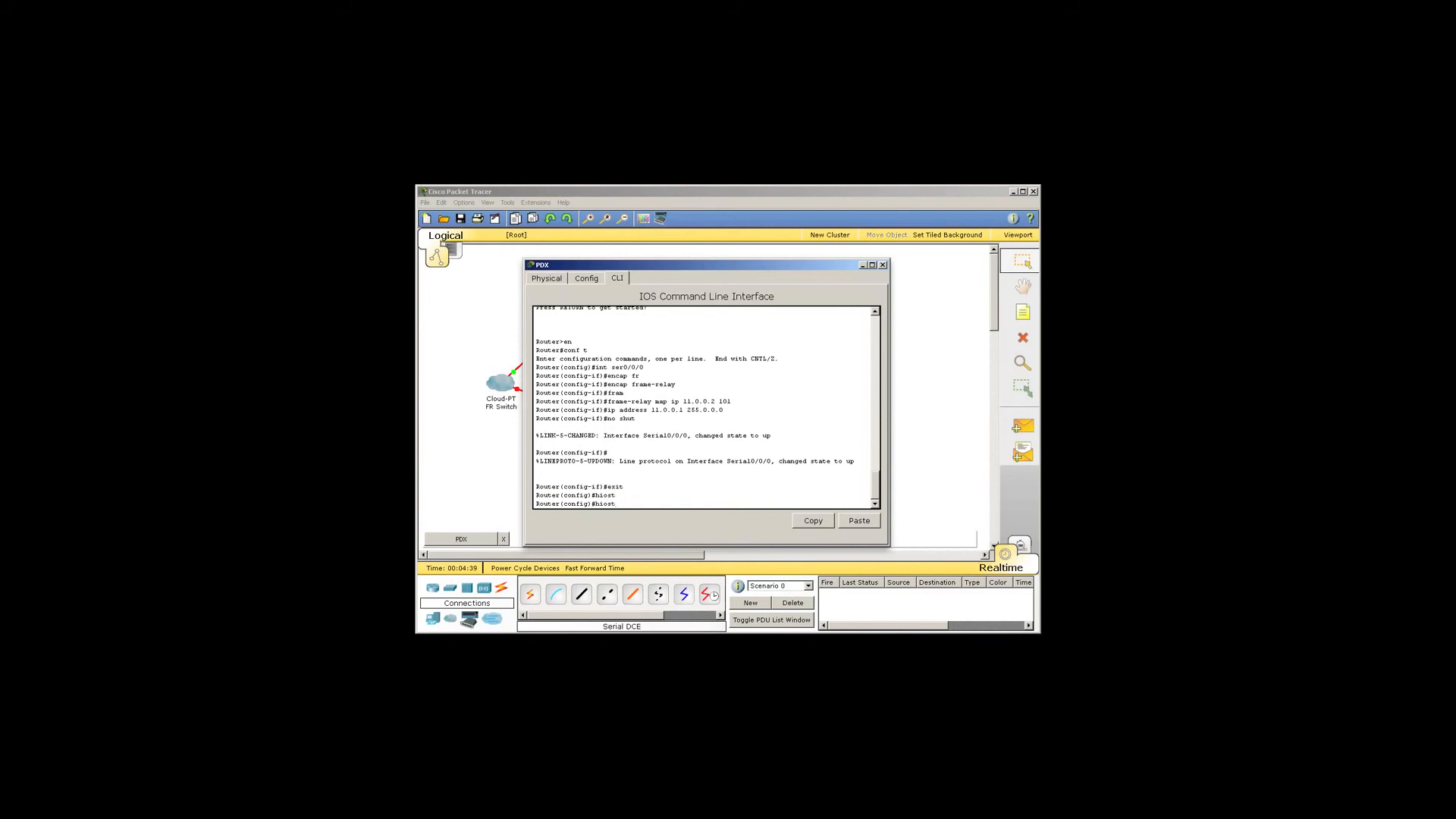
key(BackSpace)
key(BackSpace)
key(BackSpace)
text(ost)
key(Tab)
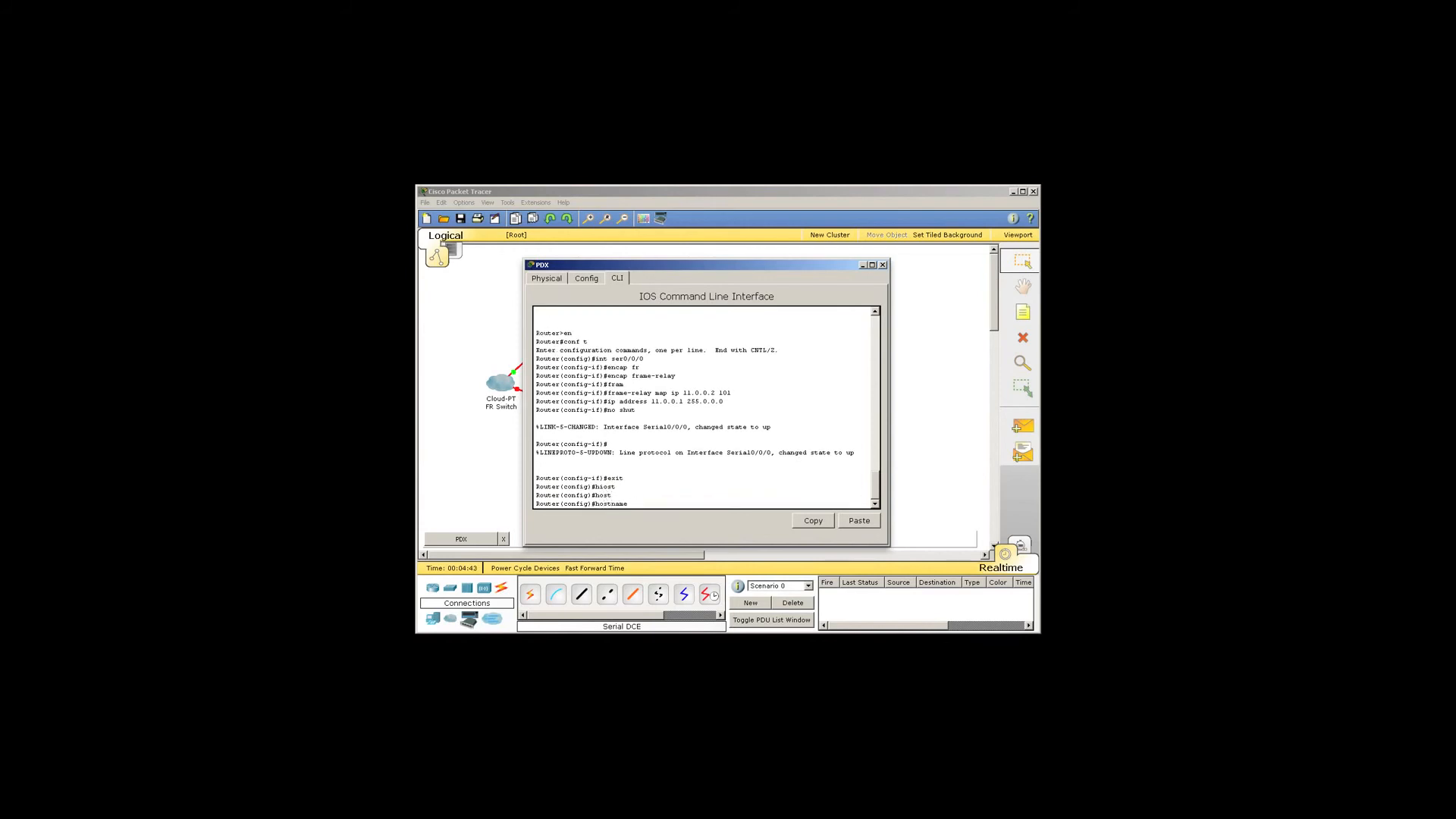
text(PDX)
key(Return)
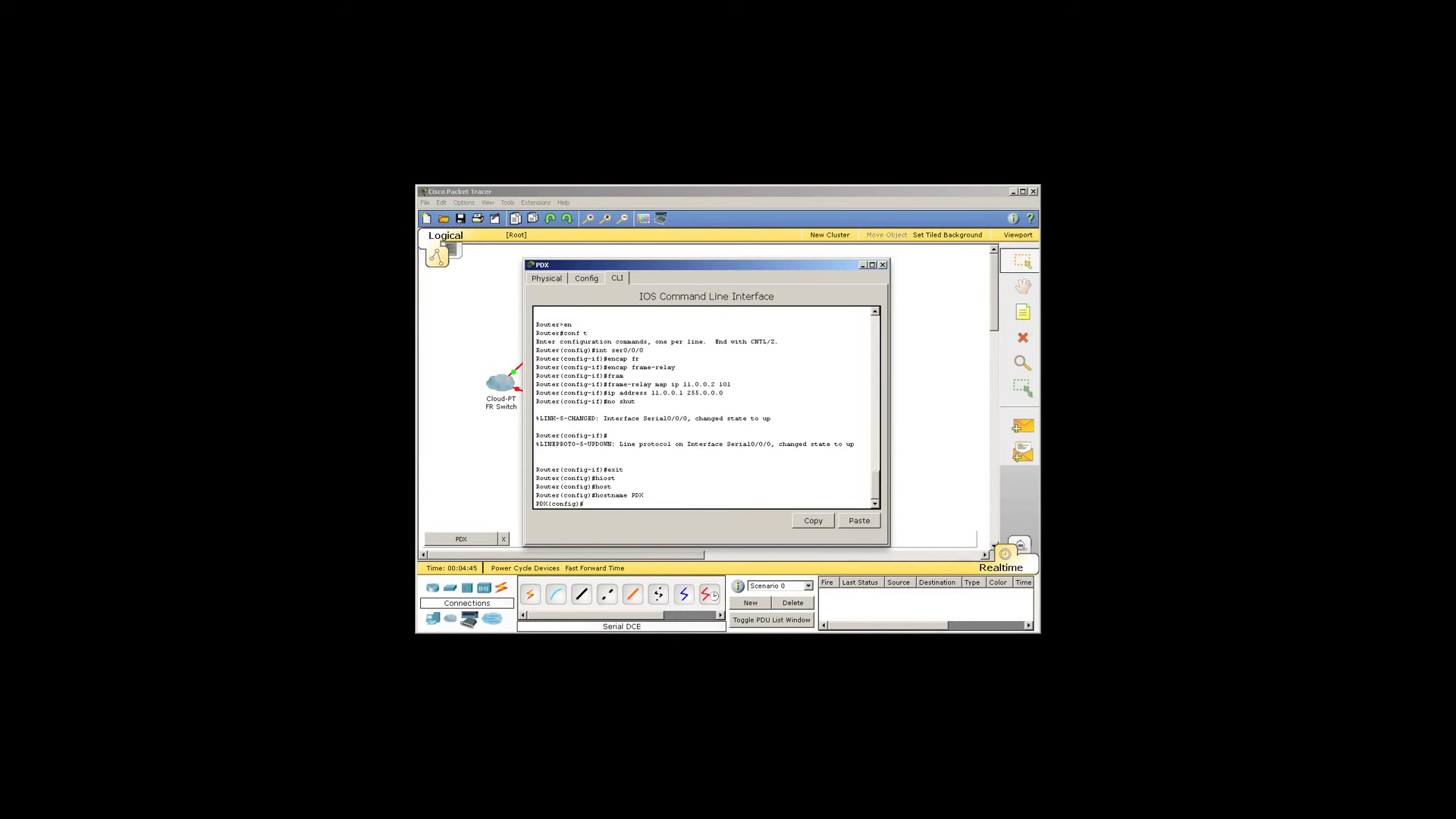
Step: End configuration mode, save PDX's configuration with "wr", and close the PDX window
text(end)
key(Return)
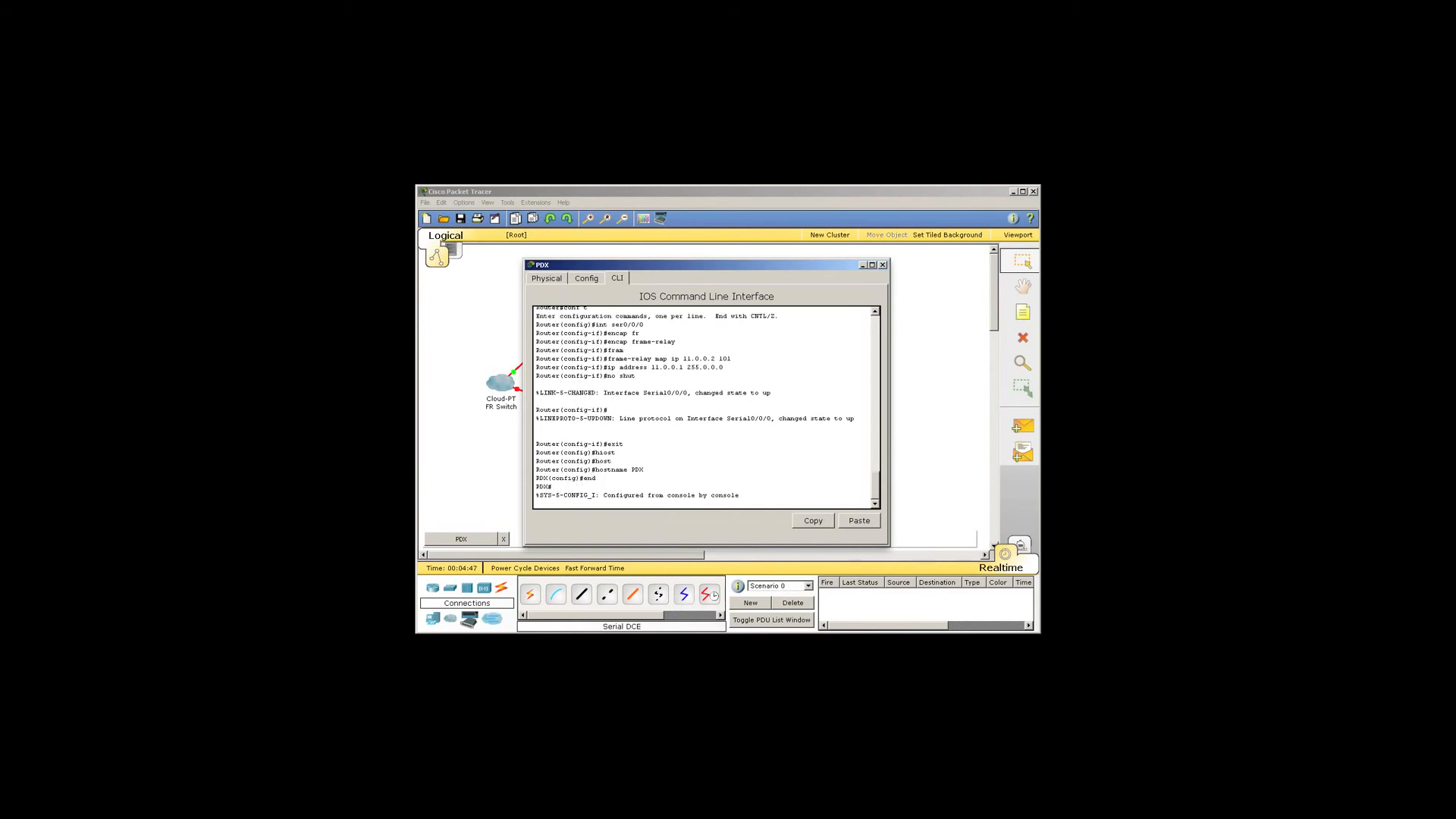
key(Return)
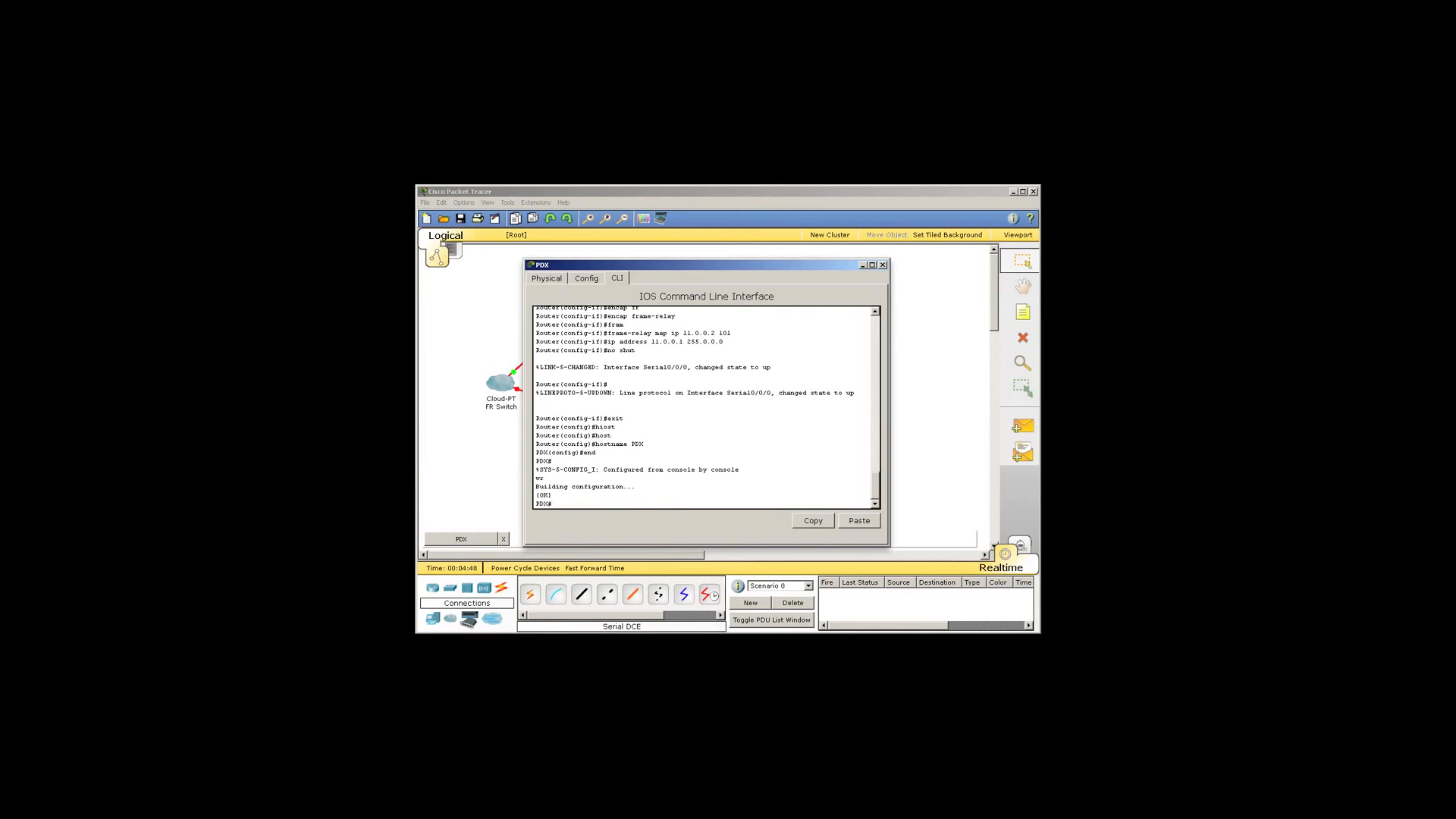
click(883, 264)
Step: Open the SEA router's command line and answer "no" to the initial configuration dialog
click(581, 402)
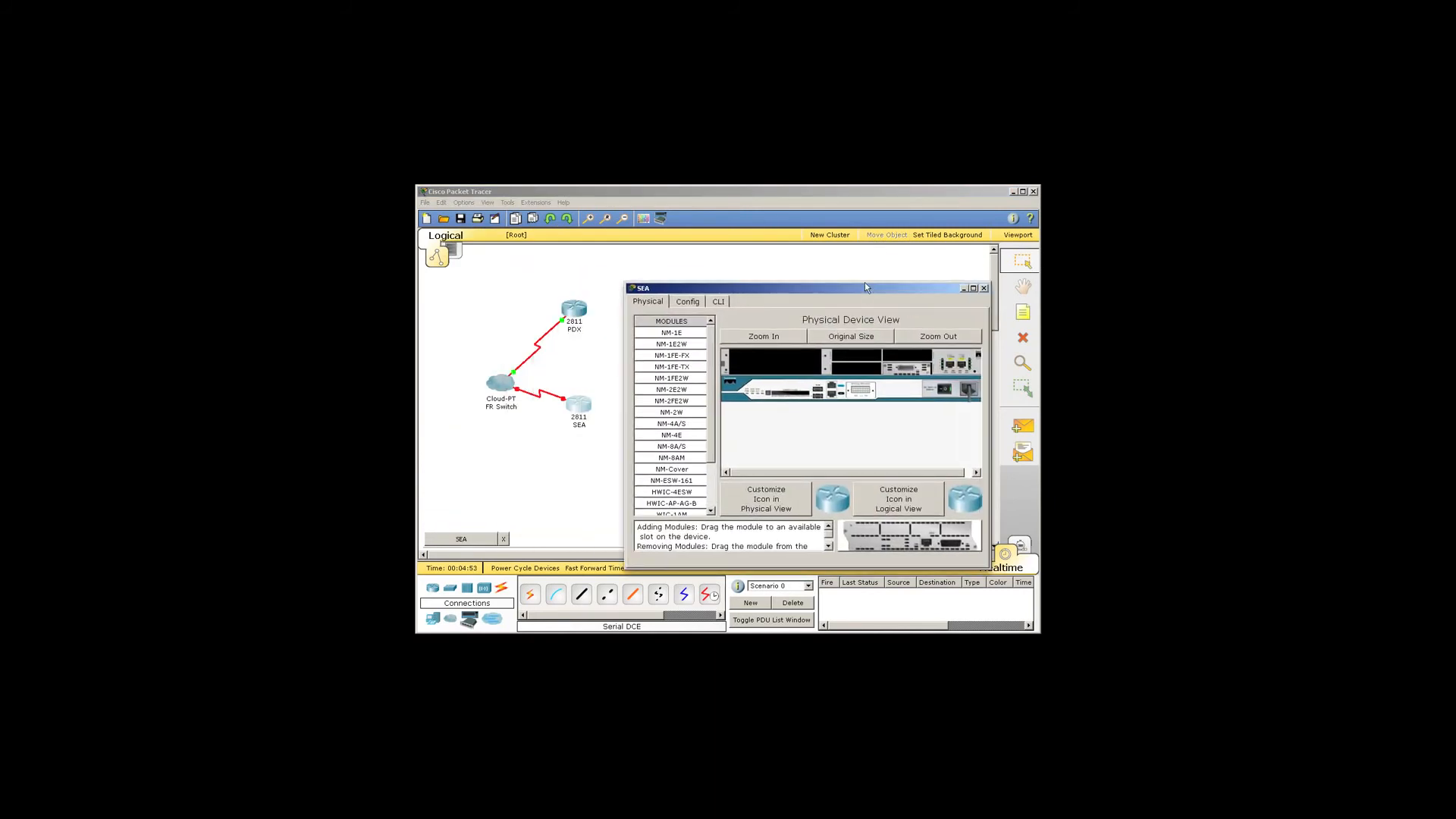
click(721, 282)
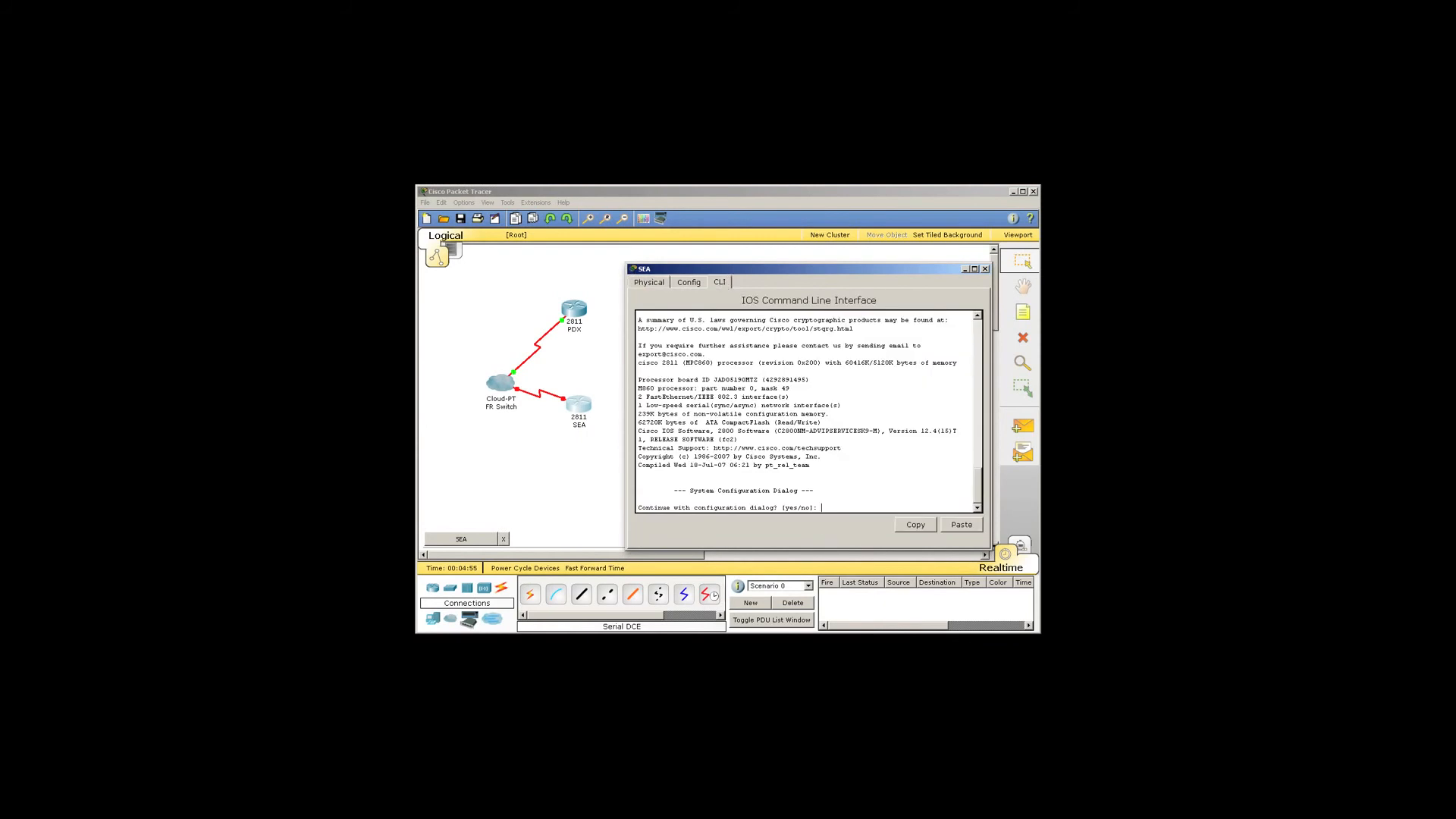
text(no)
key(Return)
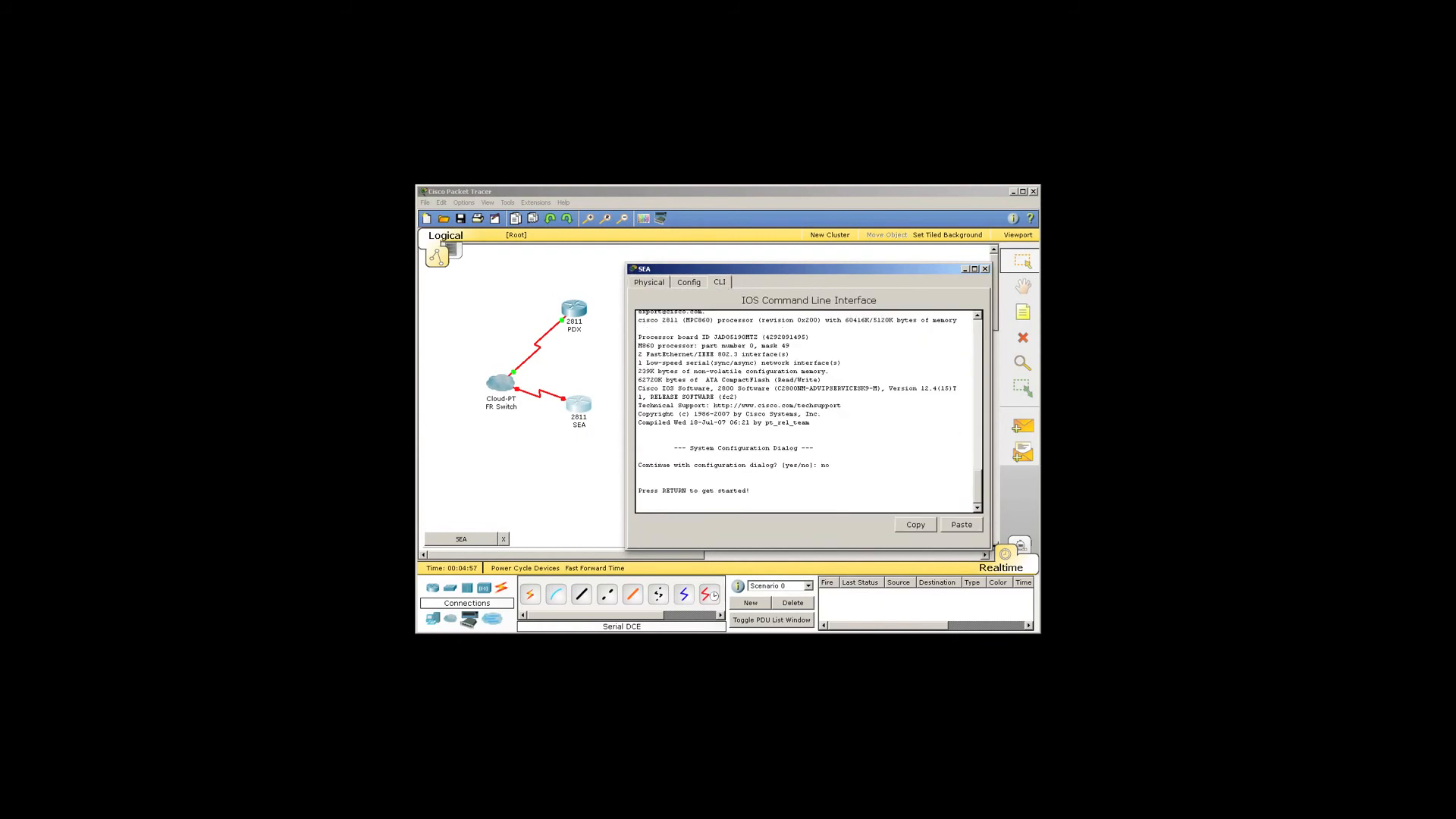
key(Return)
Step: Enter privileged and global configuration modes on the second router and set its hostname to SEA
text(en)
key(Return)
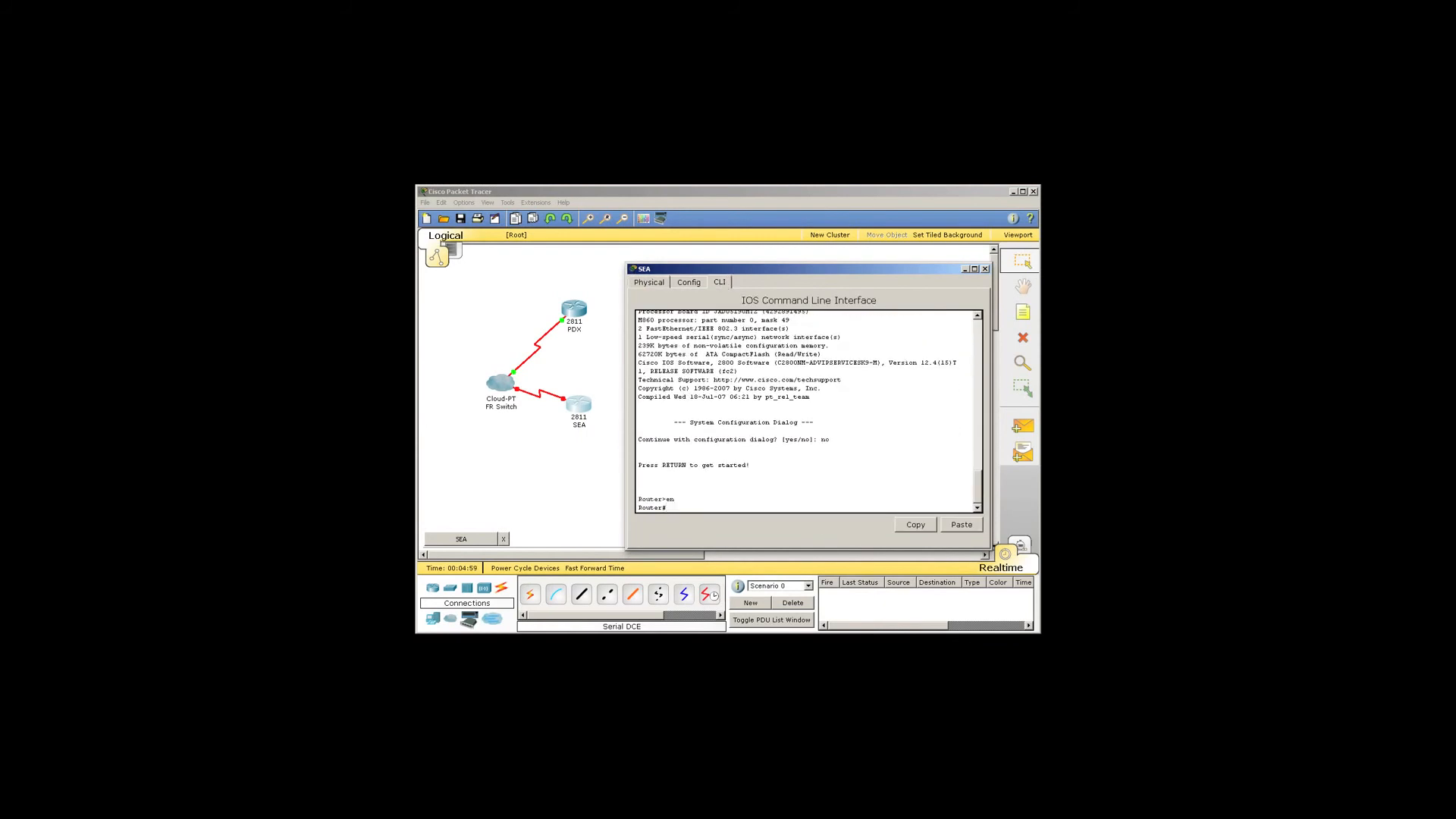
text(conf t)
key(Return)
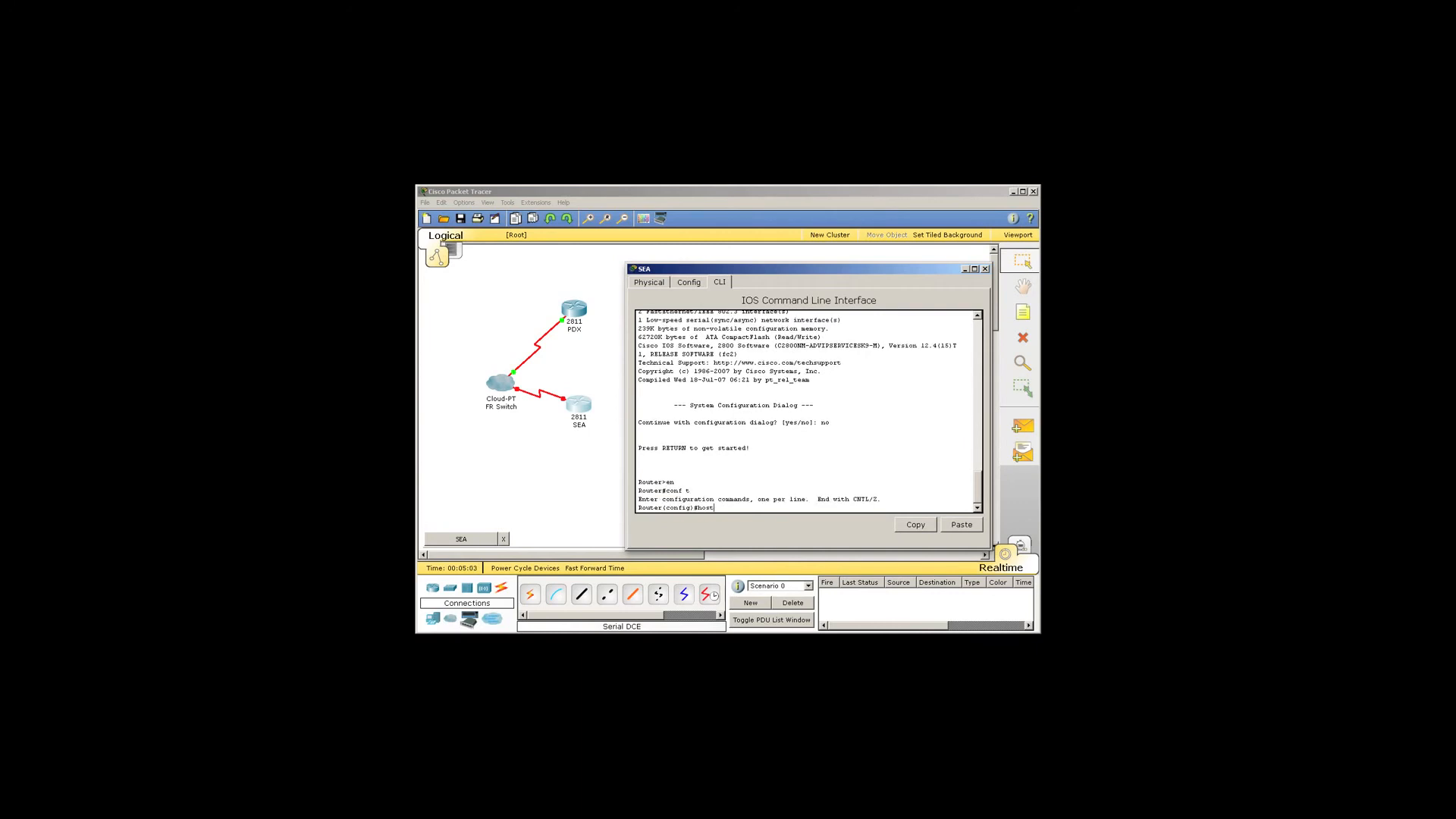
text(host SEA)
key(Return)
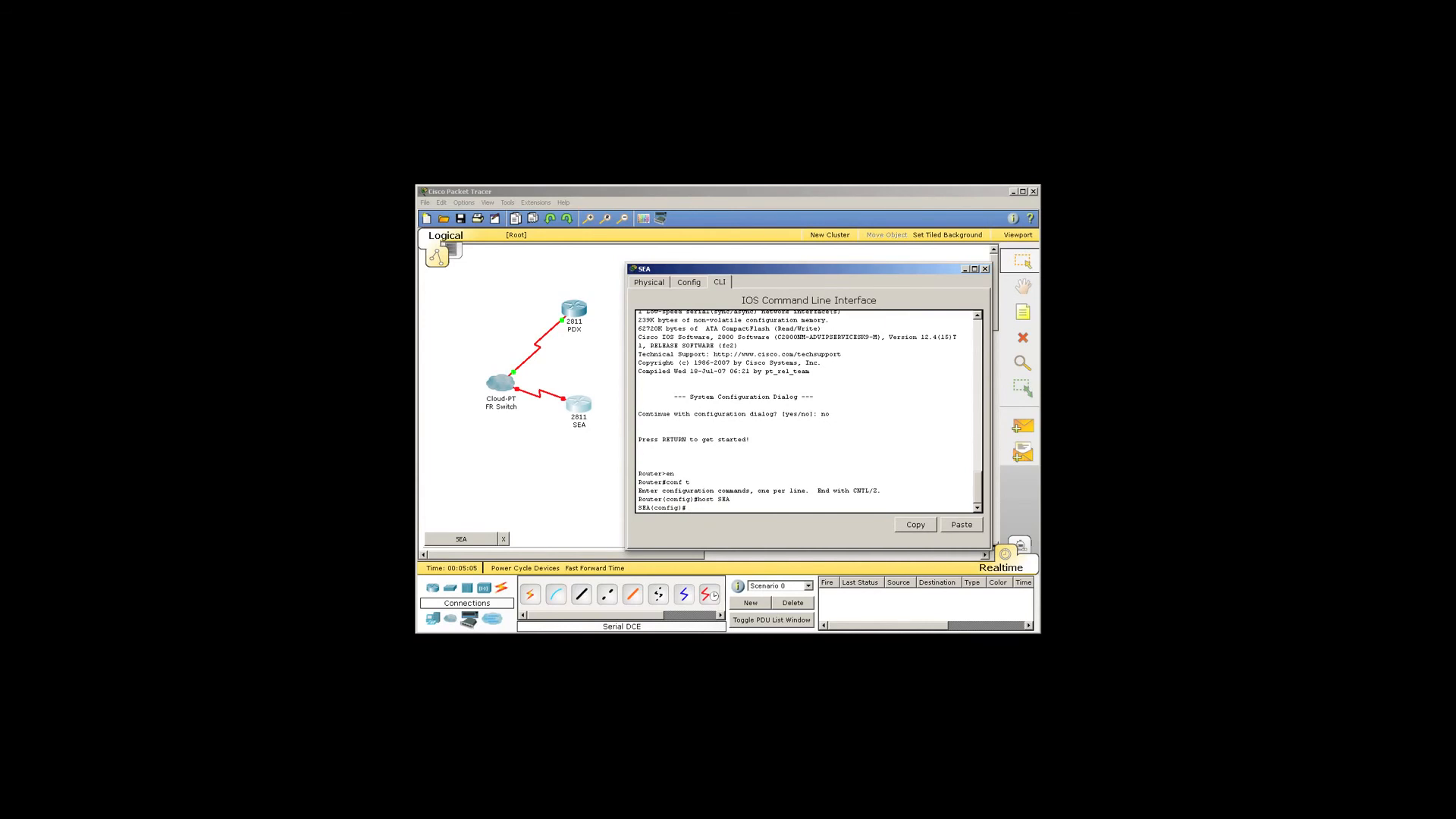
Step: Enter interface configuration for ser 0/0/0 on SEA and set its encapsulation to frame-relay
text(int ser 0/0/0)
key(Return)
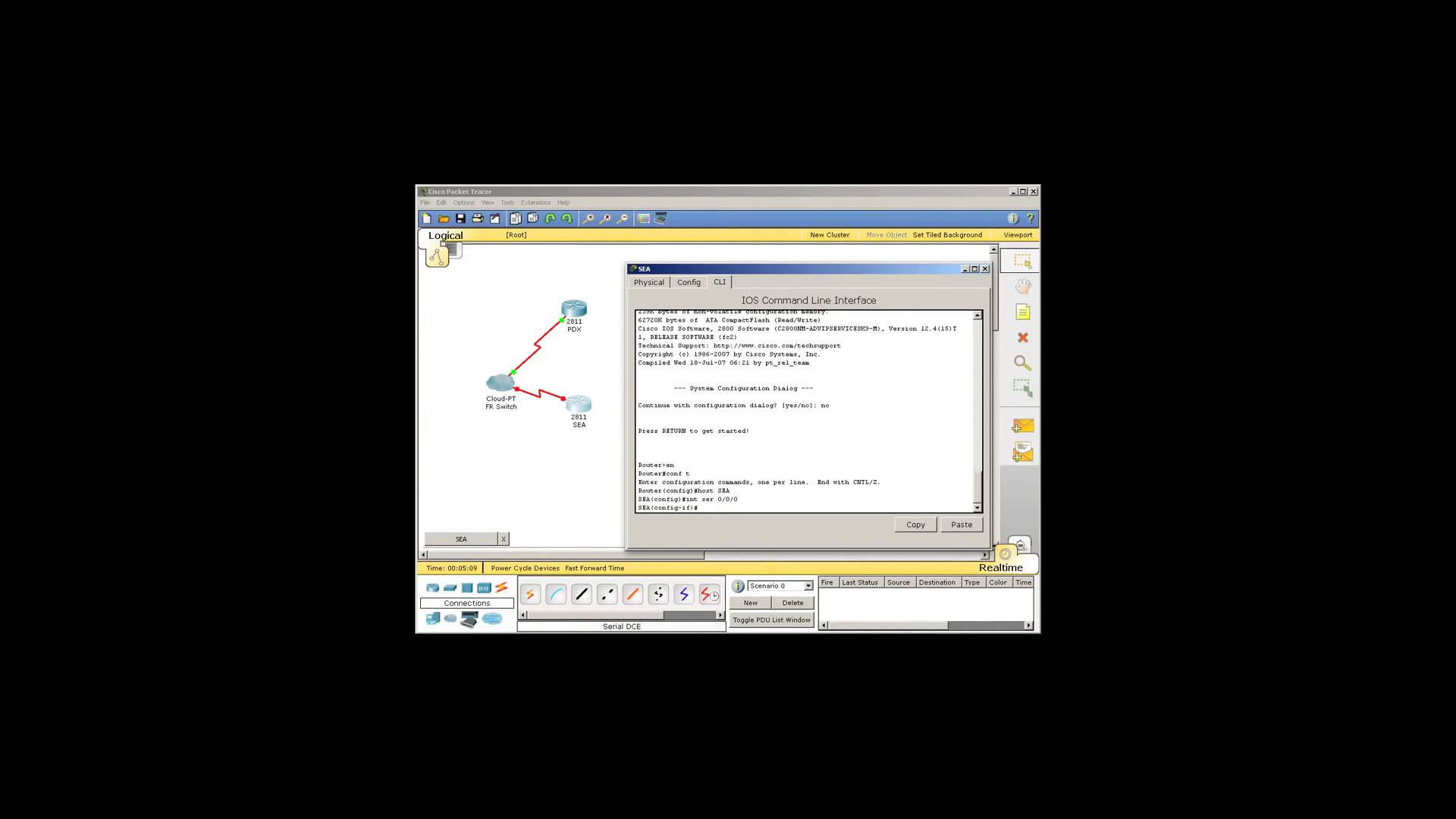
text(encap)
key(Tab)
text(fr)
key(Tab)
key(Return)
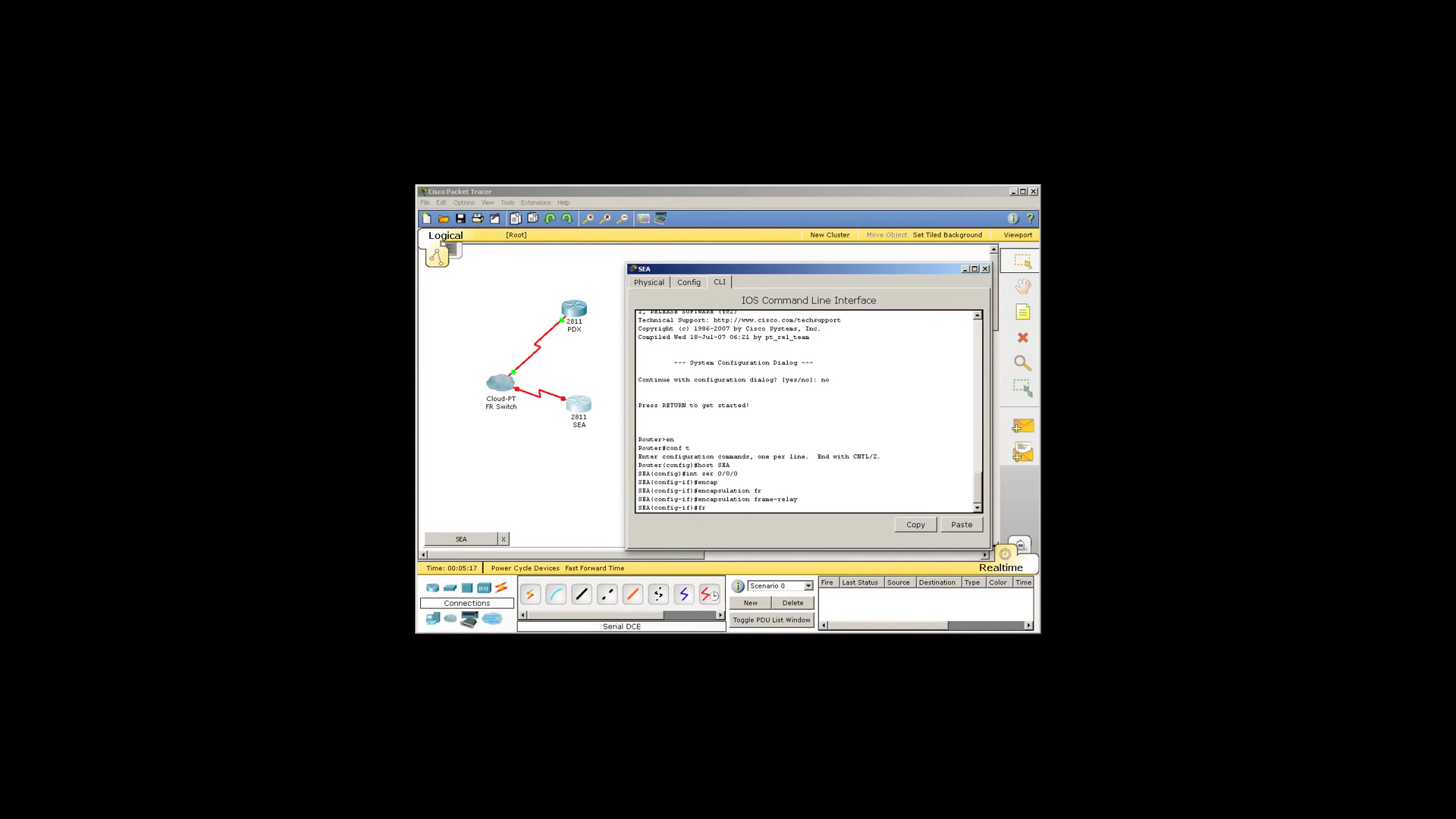
Step: Map IP address 11.0.0.1 to DLCI 202 with a frame-relay map statement on SEA's serial interface
text(fr)
key(Tab)
text(ma)
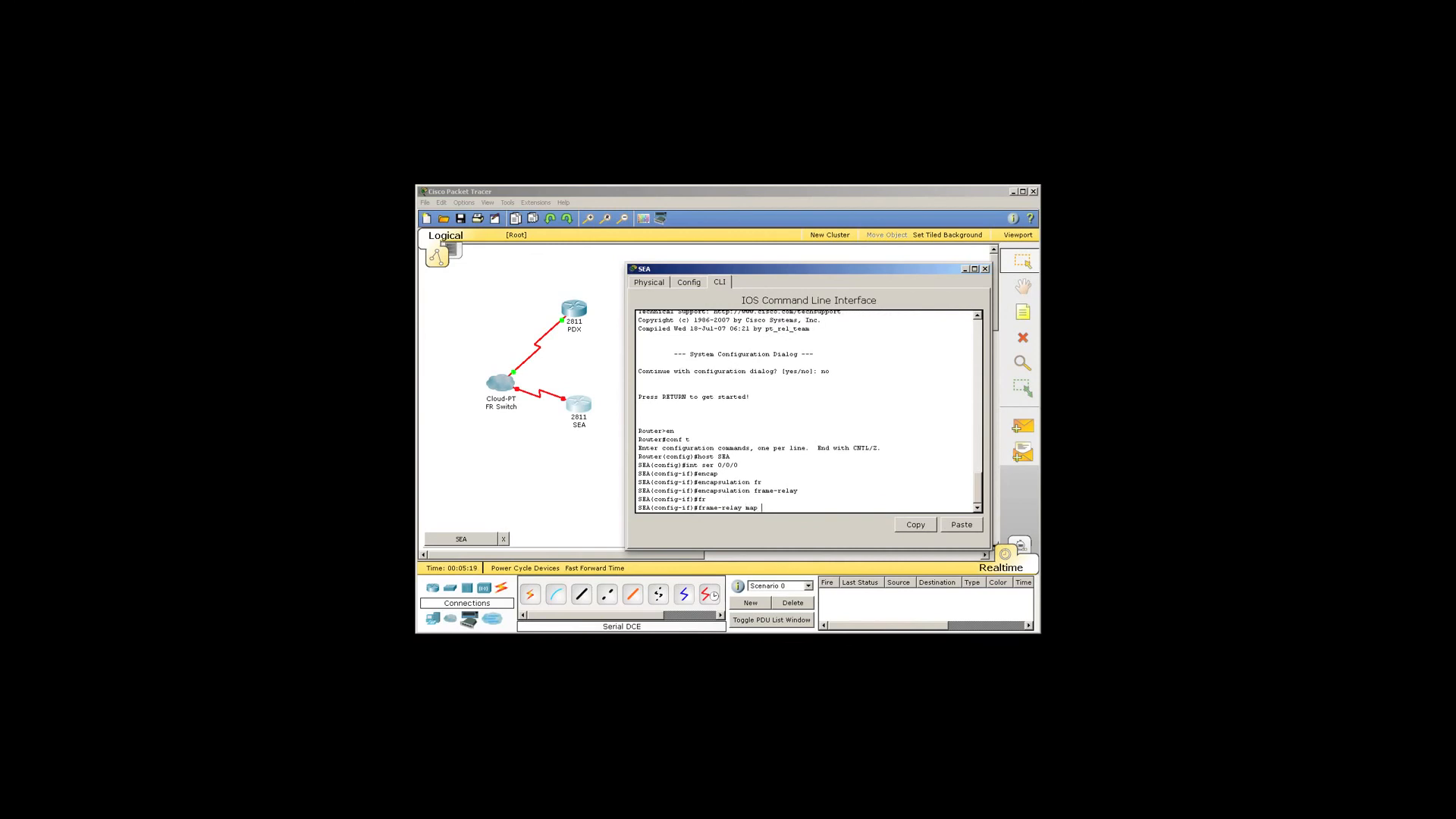
text(p ip 11.0.0.1 202)
key(Return)
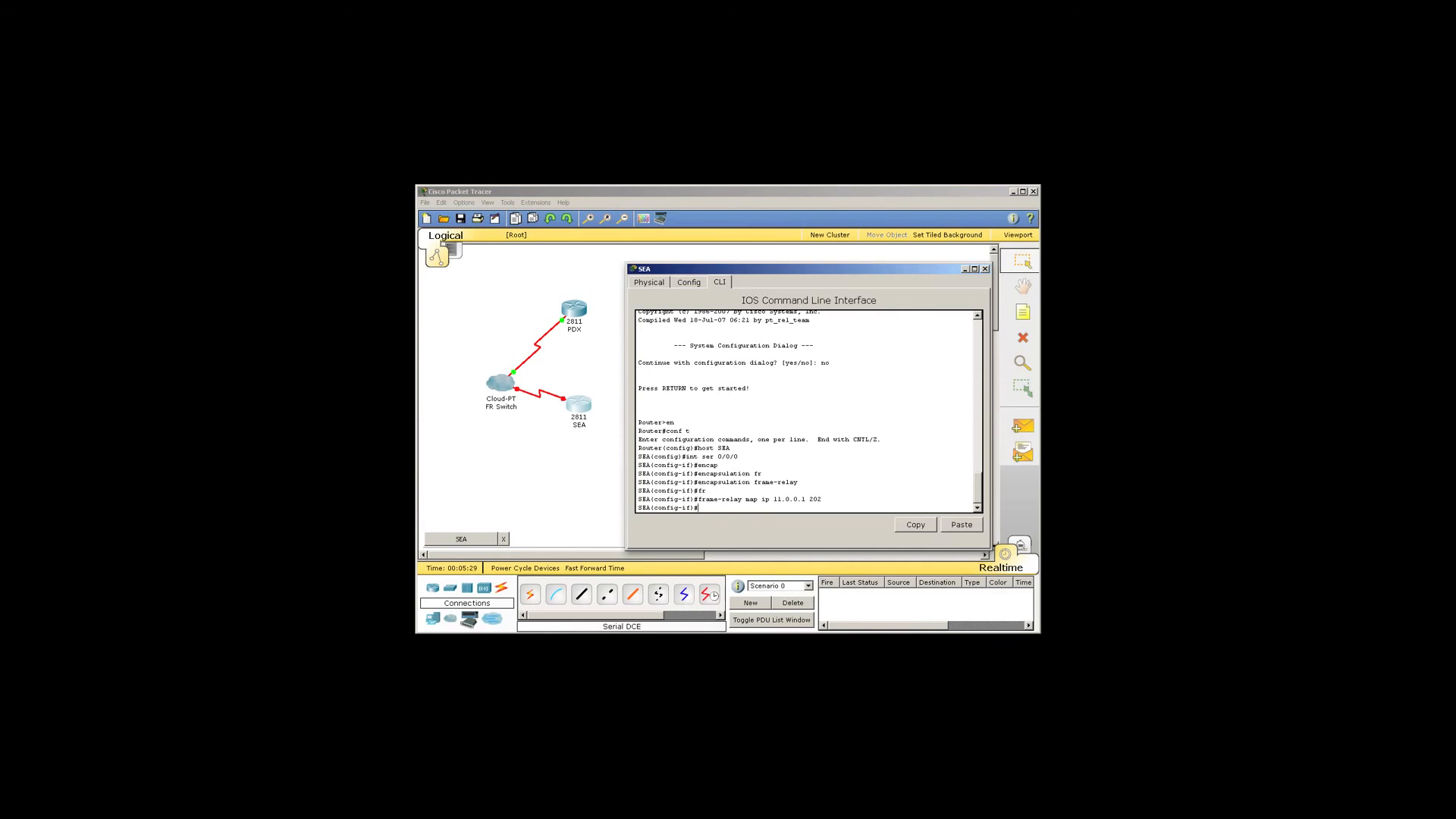
Step: Assign IP address 11.0.0.2 with mask 255.0.0.0 to SEA's serial interface and enable it with "no shut"
text(ip add)
key(Tab)
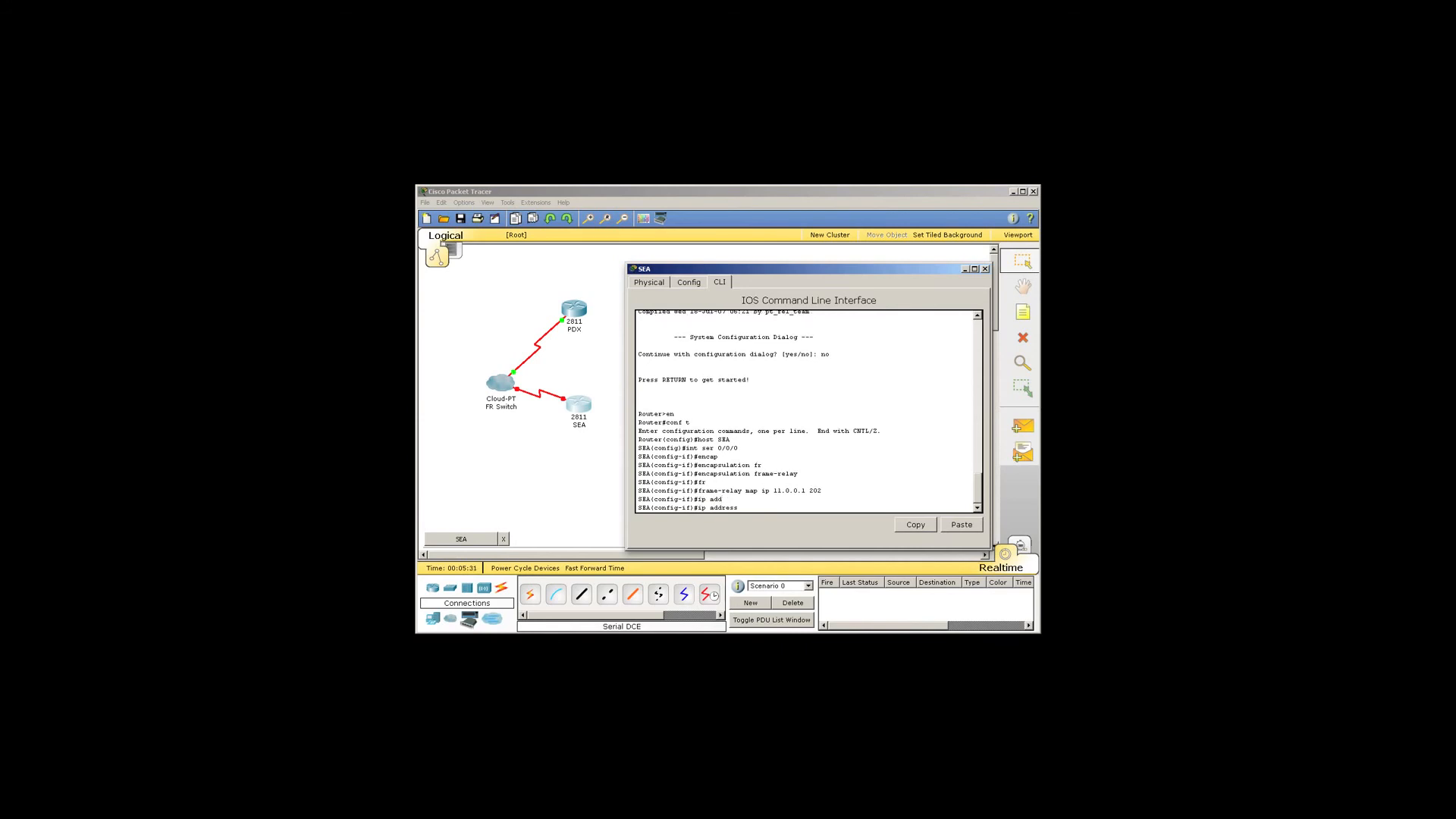
text(11.0.0.2 255.0.0.0)
key(Return)
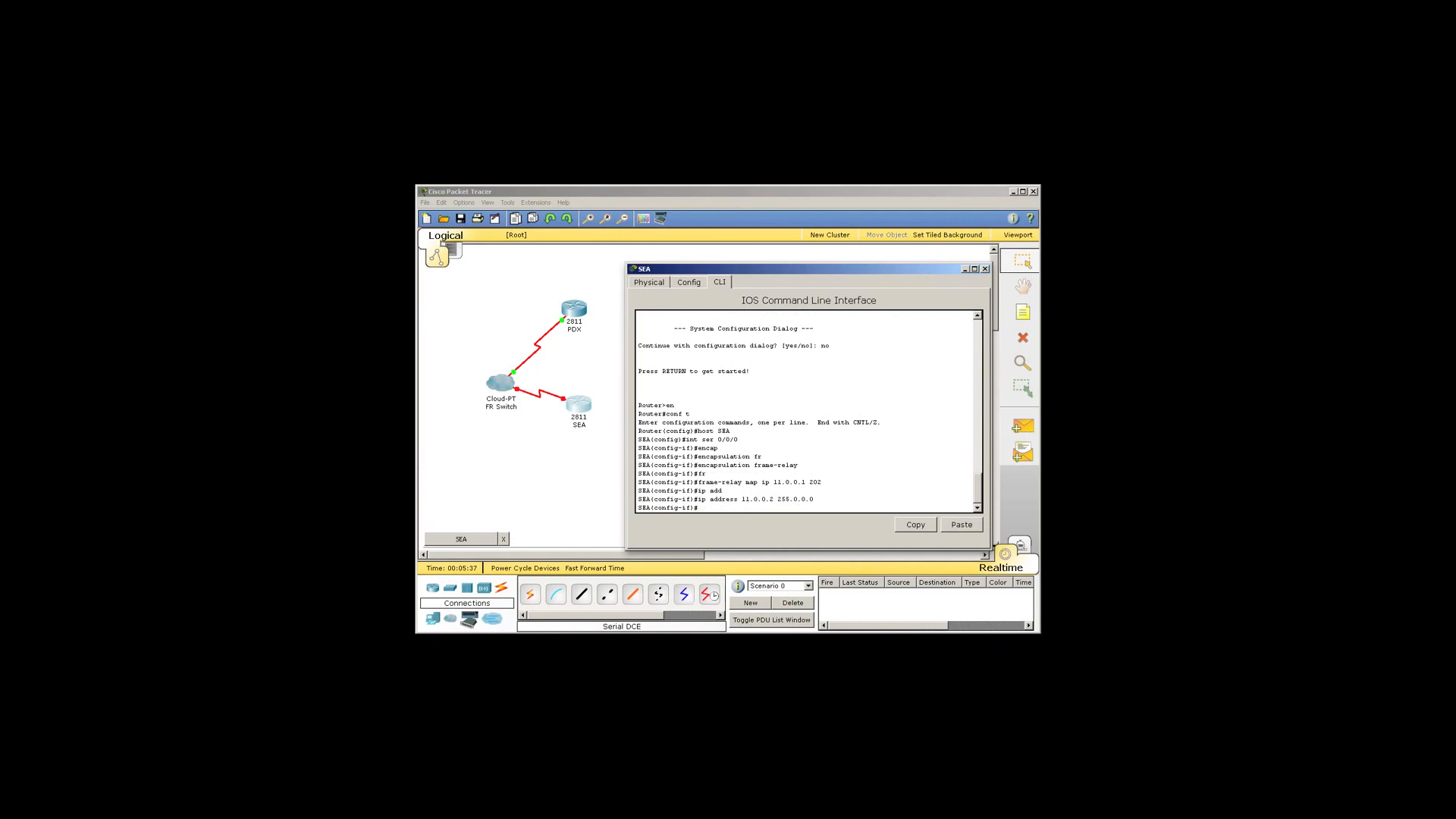
key(Return)
key(Return)
key(Return)
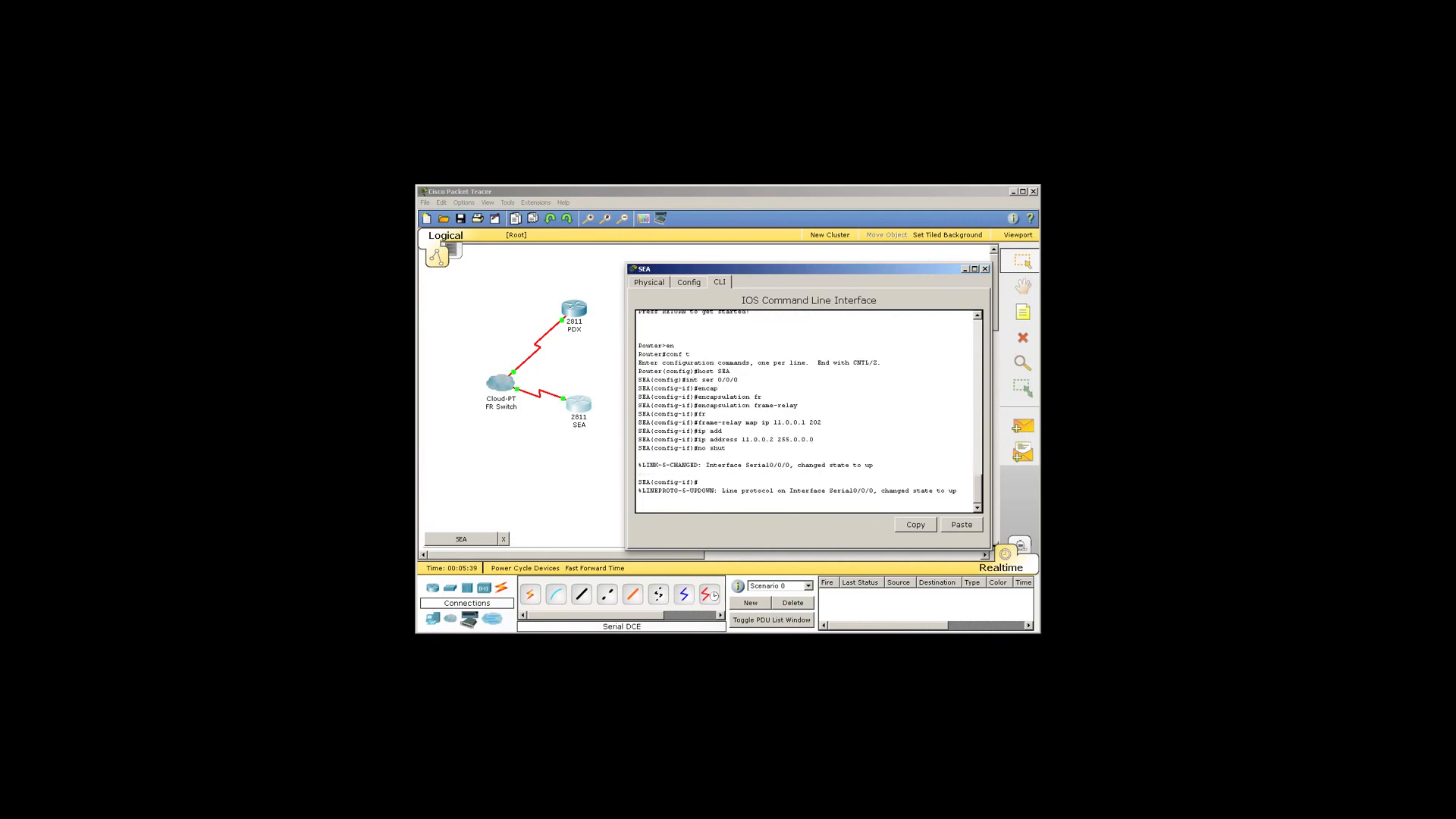
Step: End configuration mode on SEA and save its configuration with "wr"
text(en)
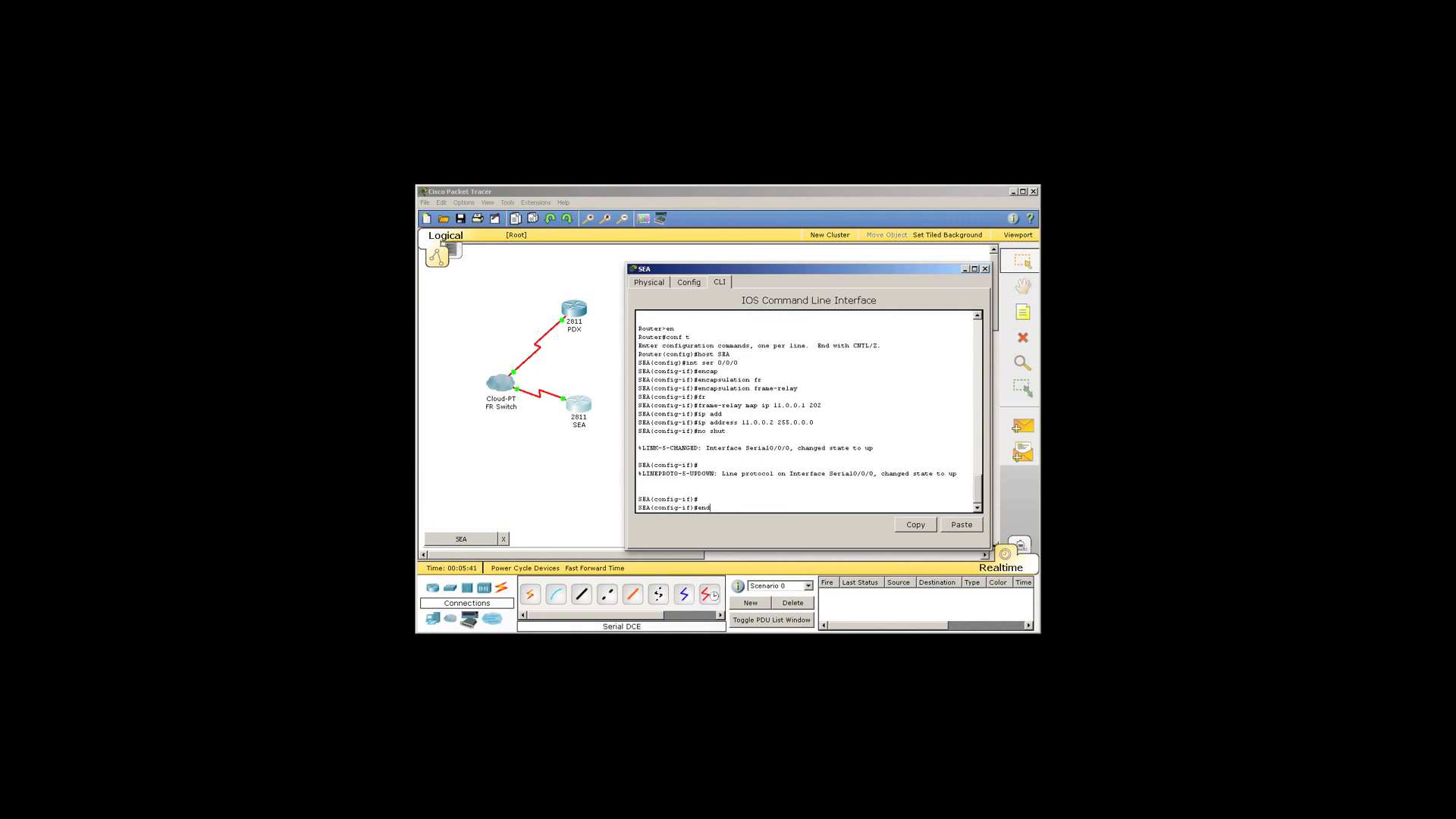
text(d)
key(Return)
text(wr)
key(Return)
key(Return)
key(Return)
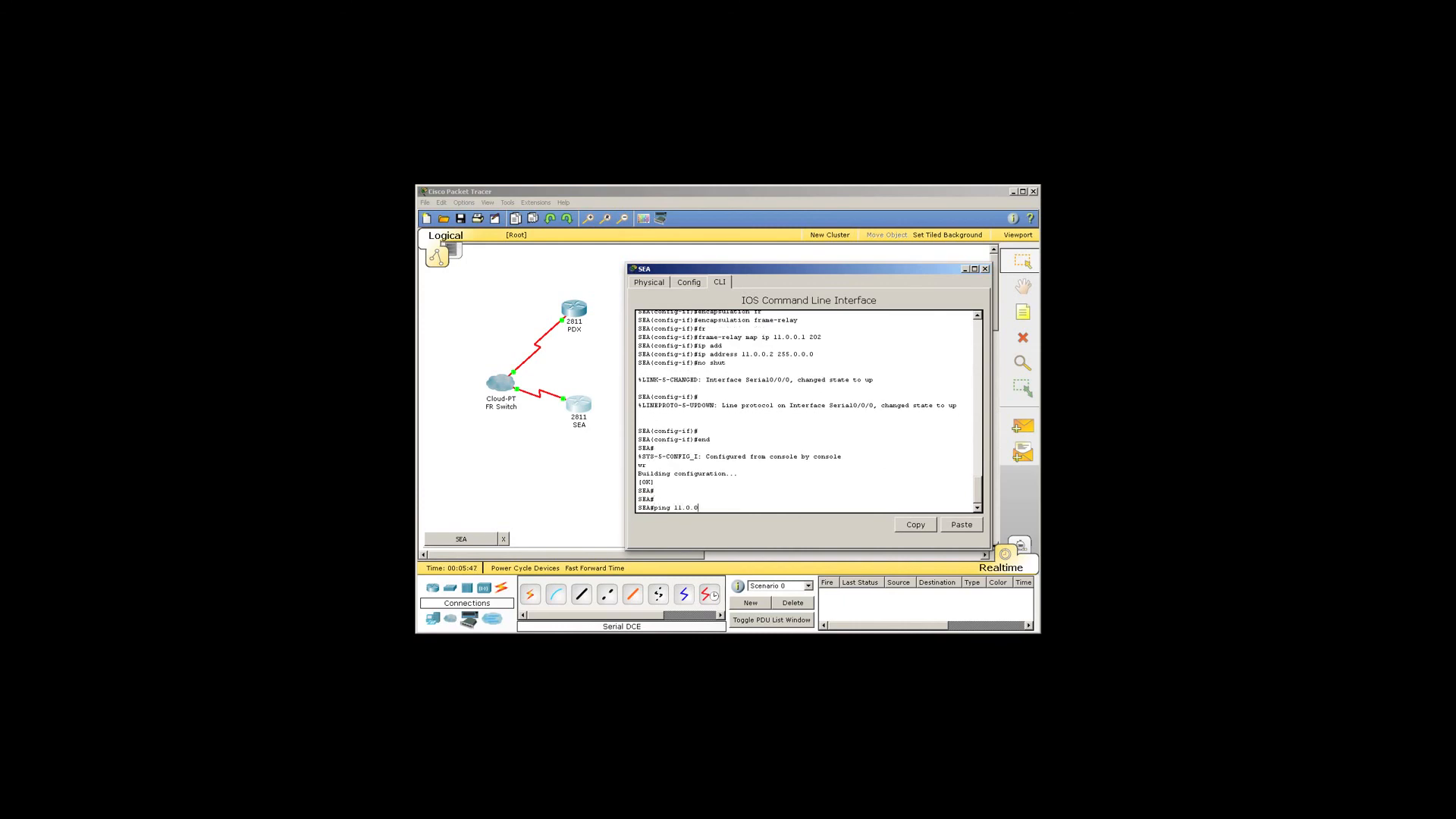
Step: Ping PDX at 11.0.0.1 from the SEA router and close the SEA window
text(ping 11.0.0.1)
key(Return)
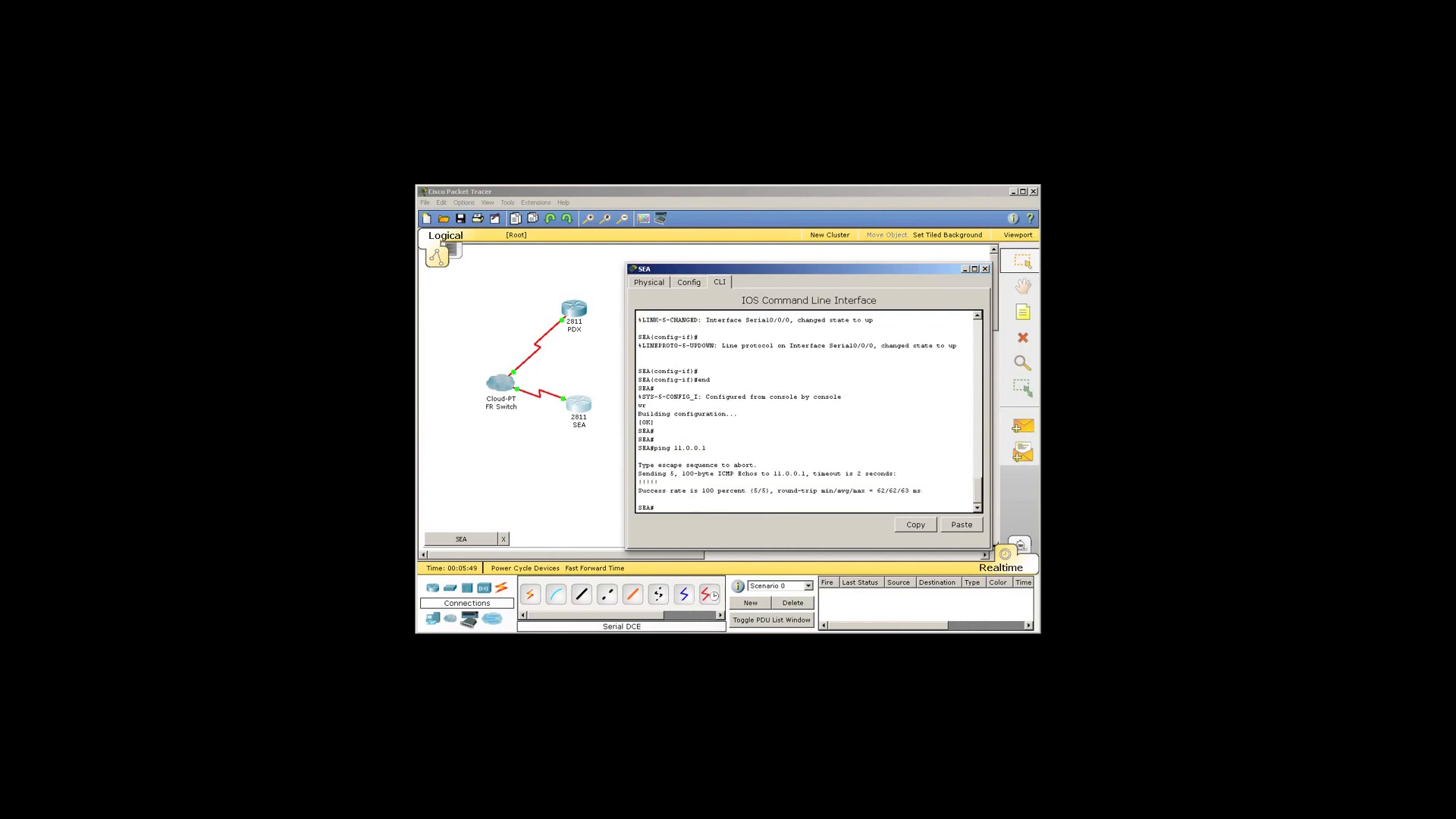
click(986, 269)
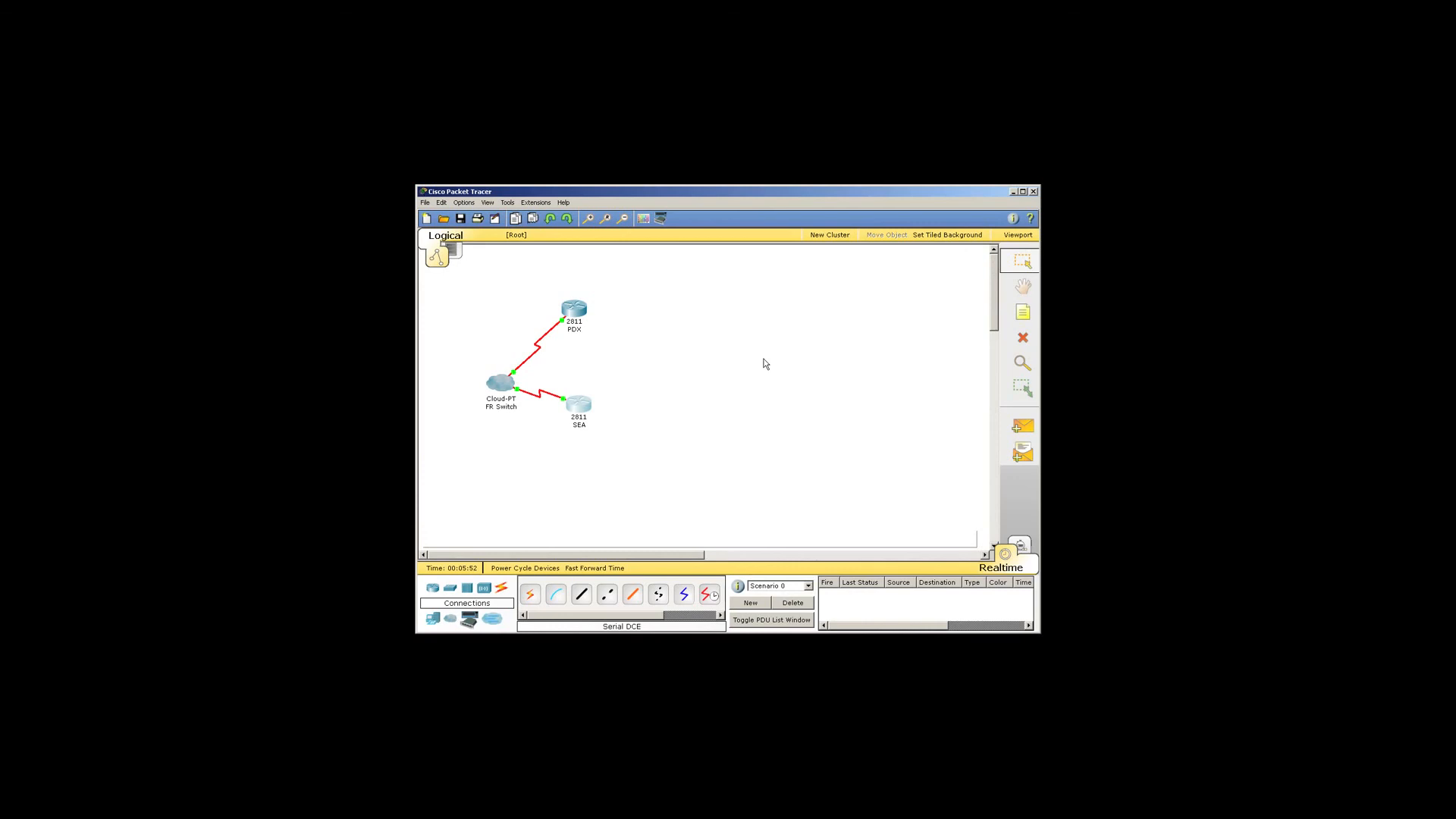
Step: Switch to simulation mode and add a simple PDU from the PDX router to the SEA router
click(1022, 546)
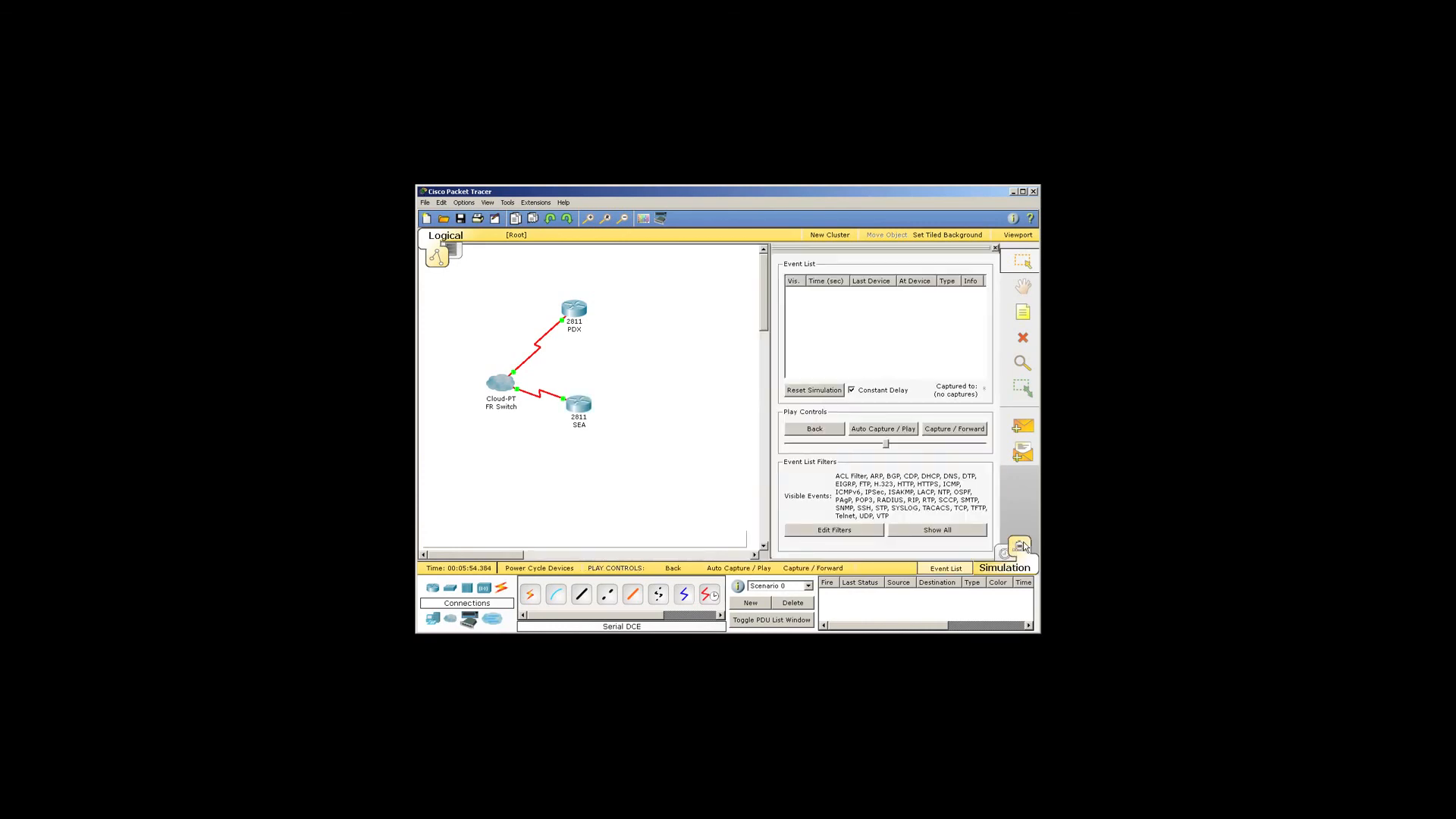
click(1023, 427)
click(575, 309)
click(579, 410)
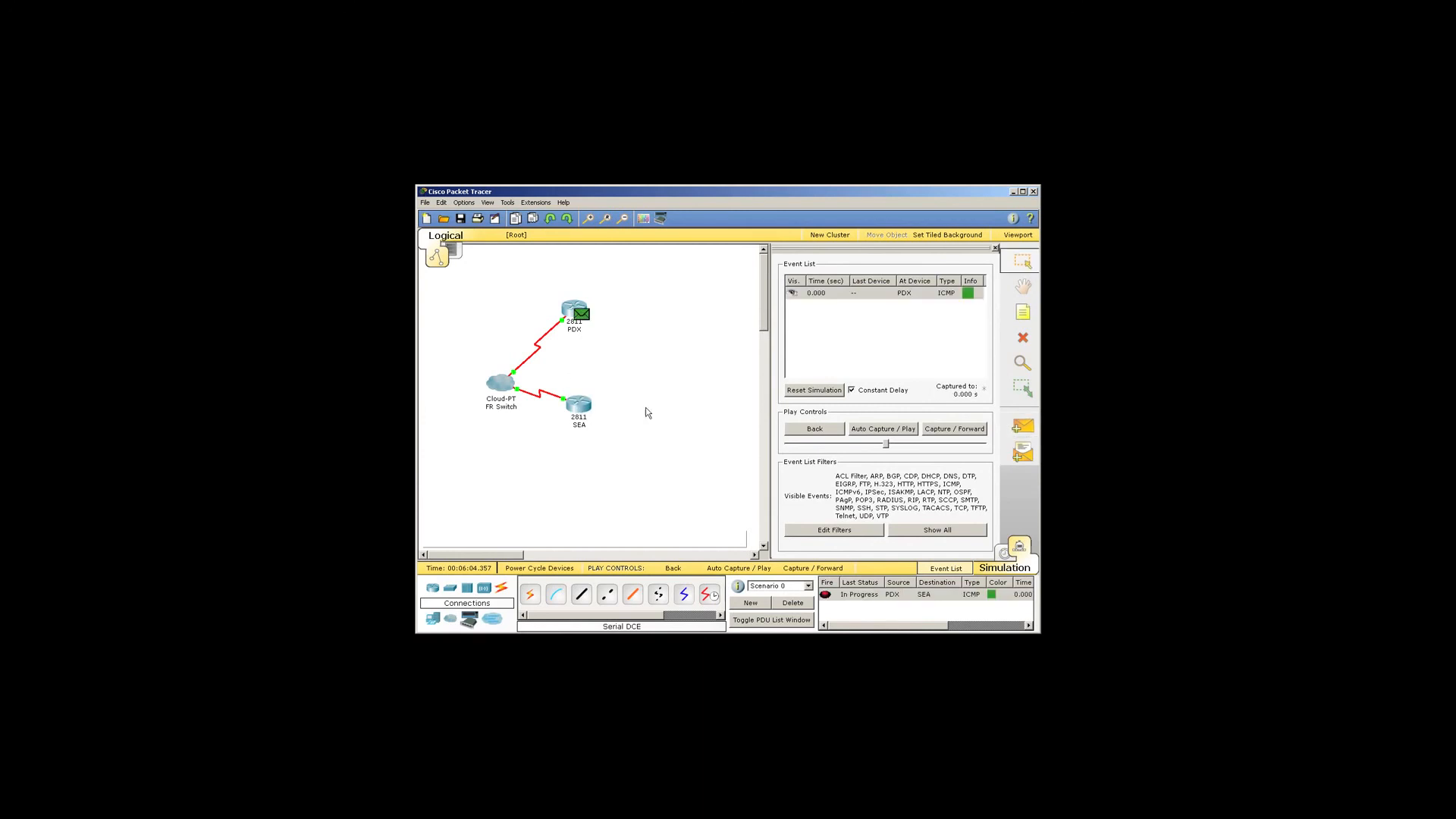
Step: Auto-play the simulation, examine the PDU's OSI layer information at the FR Switch, and close that window
click(890, 429)
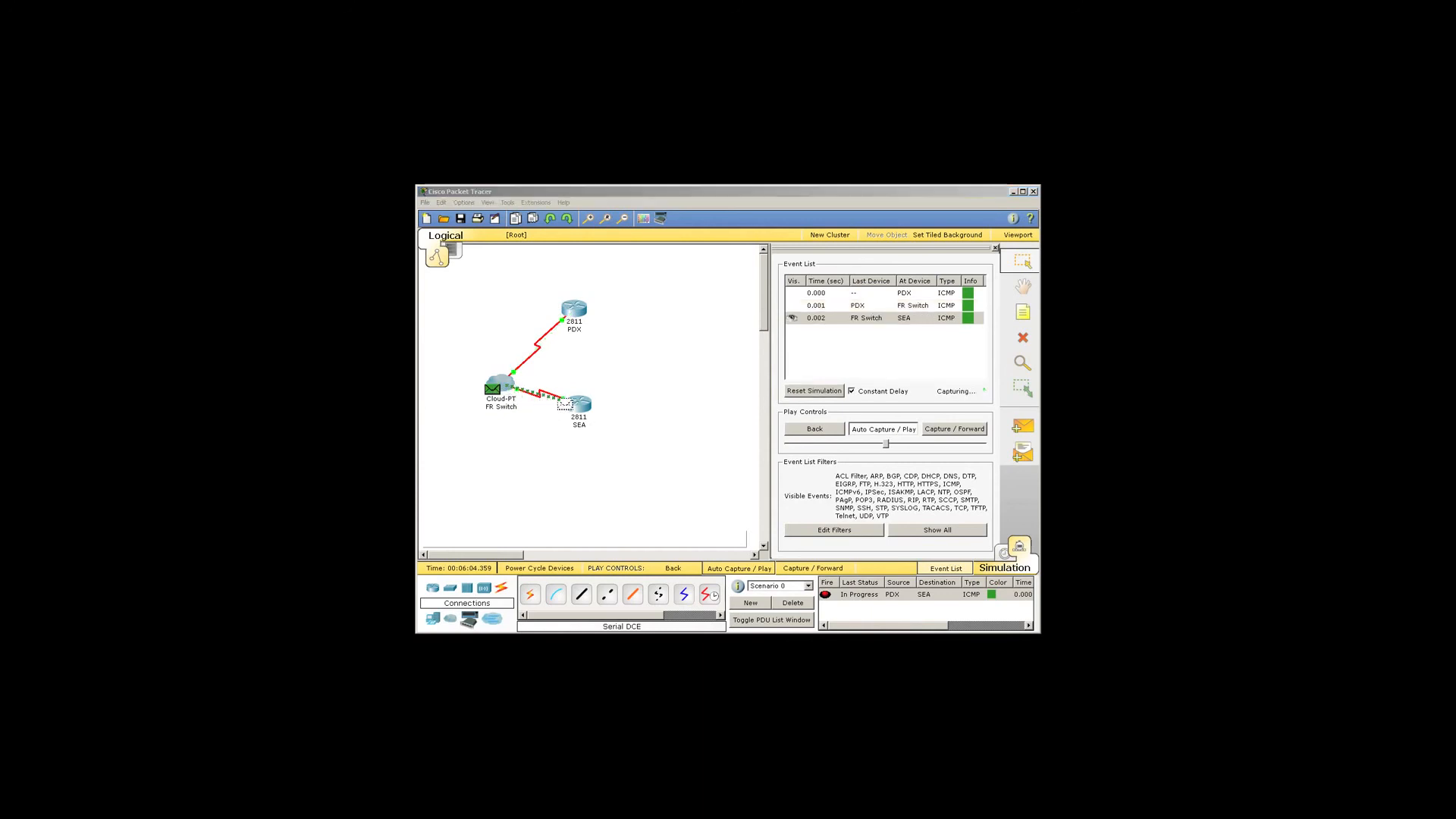
drag(334, 114, 826, 266)
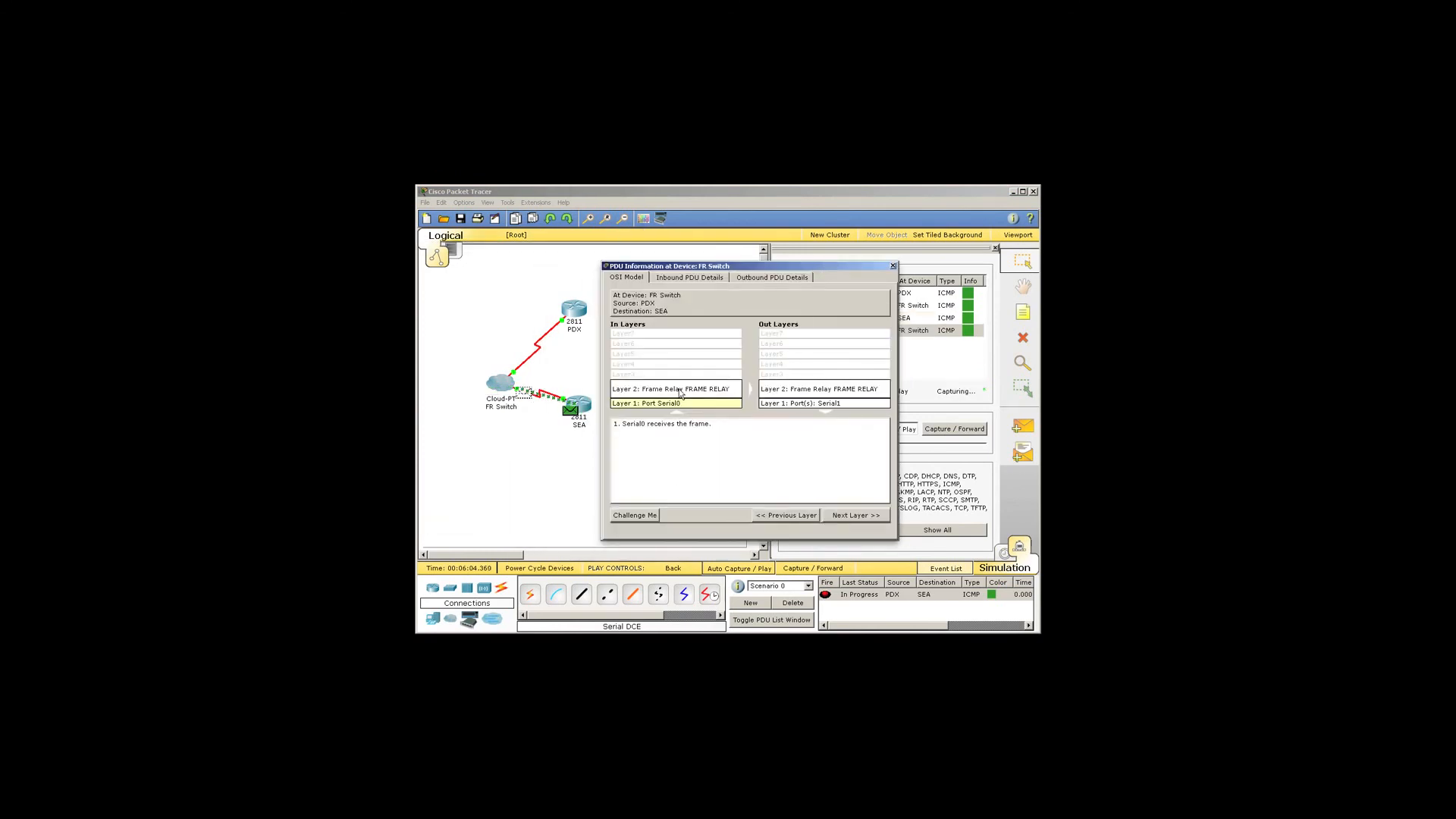
click(893, 265)
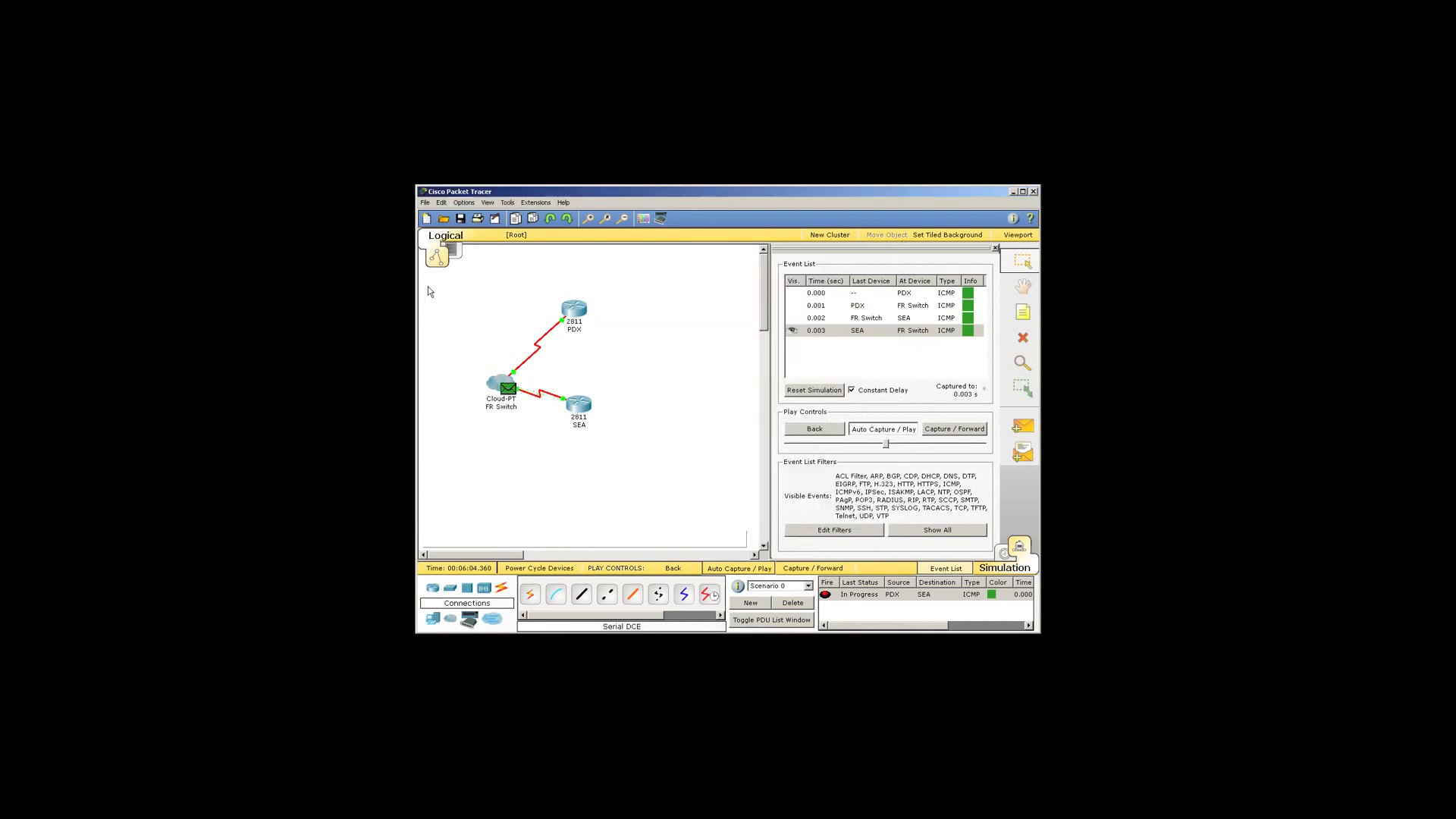